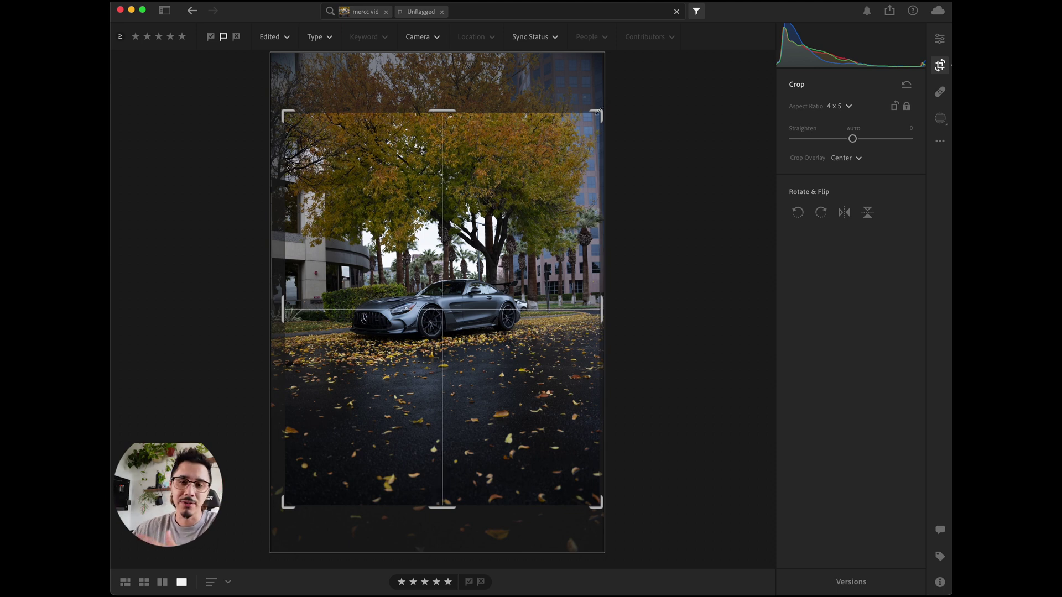
Step: Tighten the 4 x 5 crop slightly around the car and tree, and apply it
left_click_drag(600, 111, 593, 117)
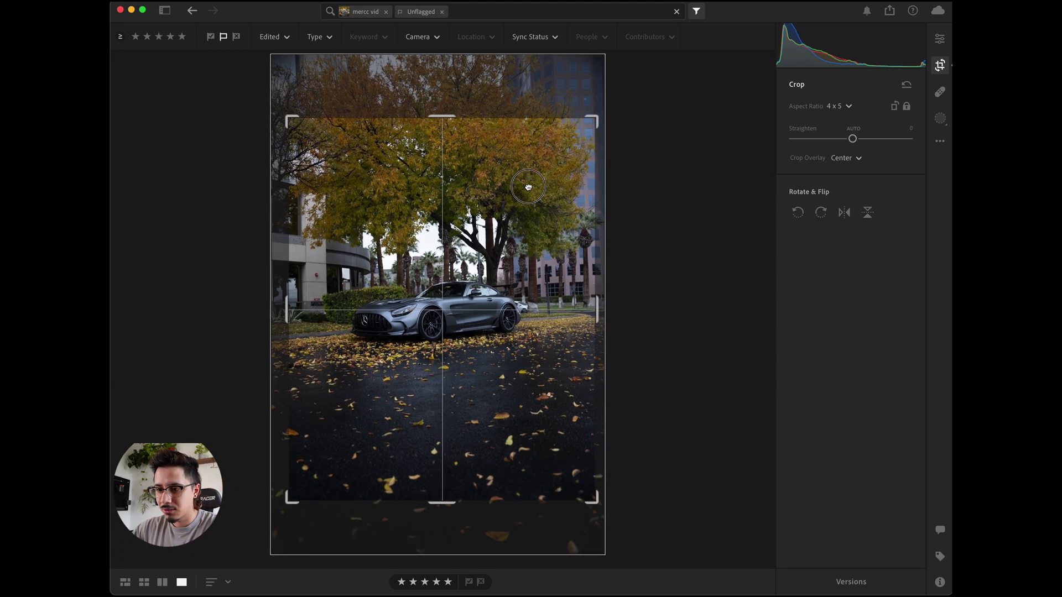
key("Return")
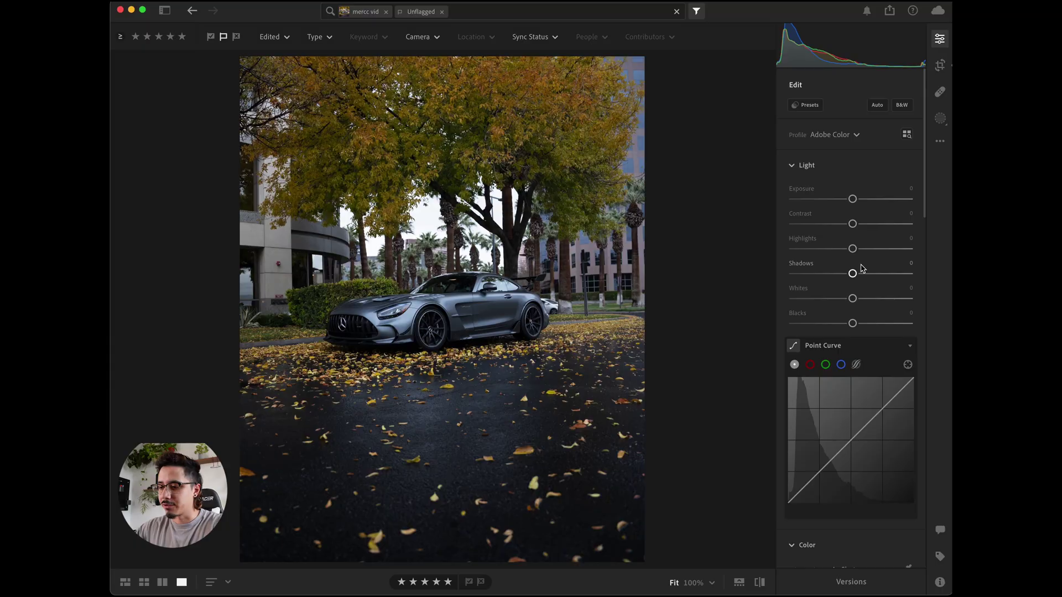
Step: Warm the white balance to a Temp of 5,907 and a Tint of +3, comparing with the original
scroll(861, 268, "down", 8)
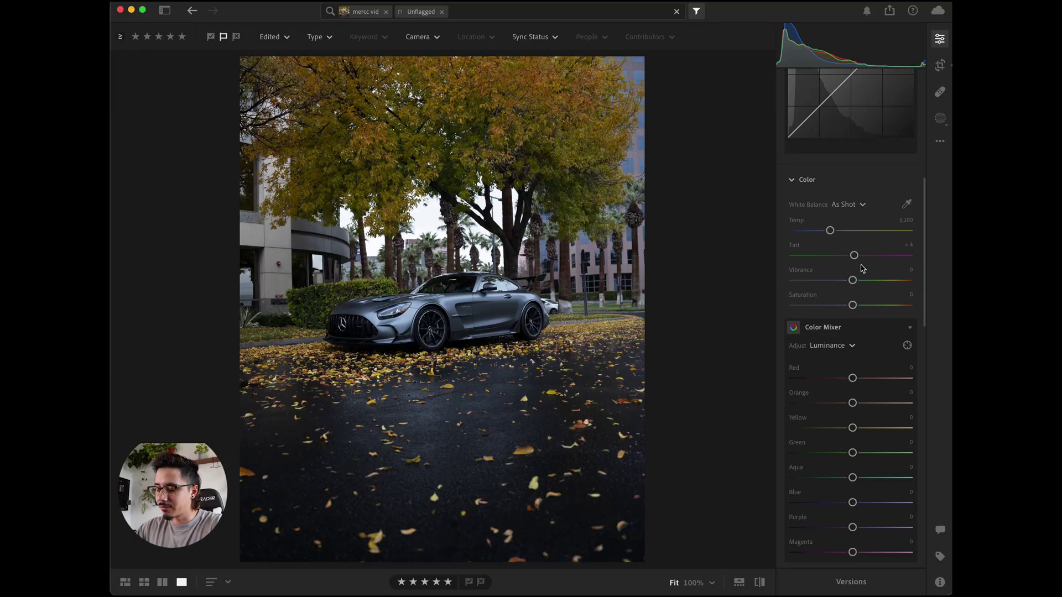
mouse_move(827, 234)
left_mouse_down()
mouse_move(856, 255)
mouse_move(839, 237)
left_mouse_up()
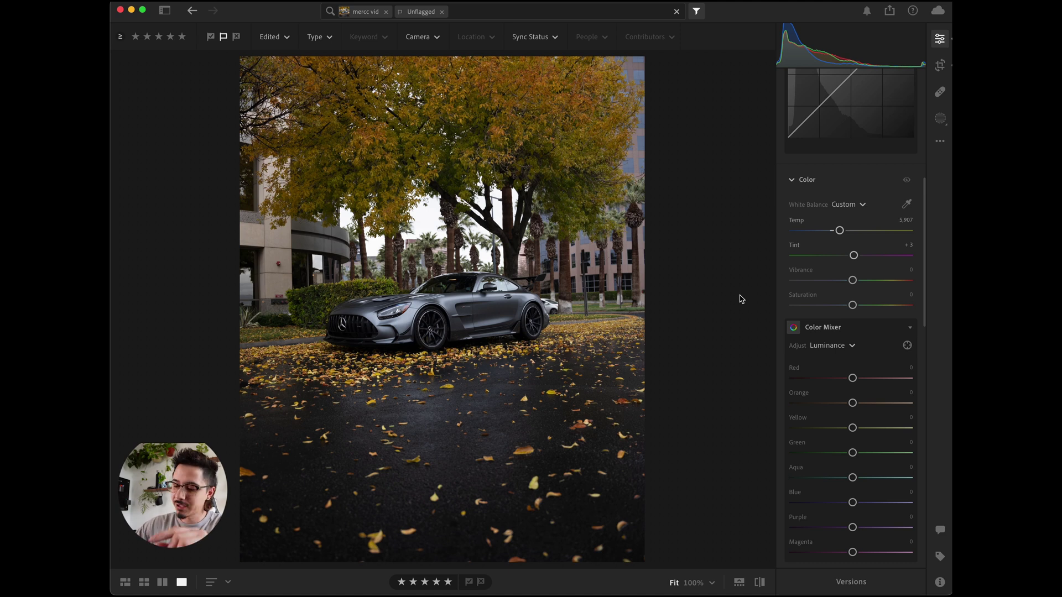
key("backslash")
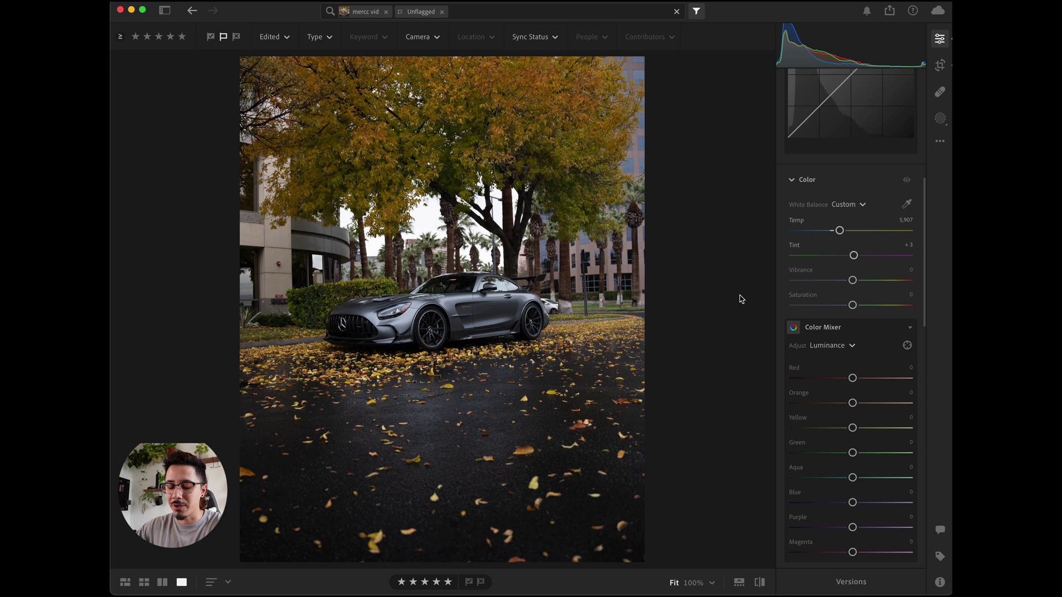
key("backslash")
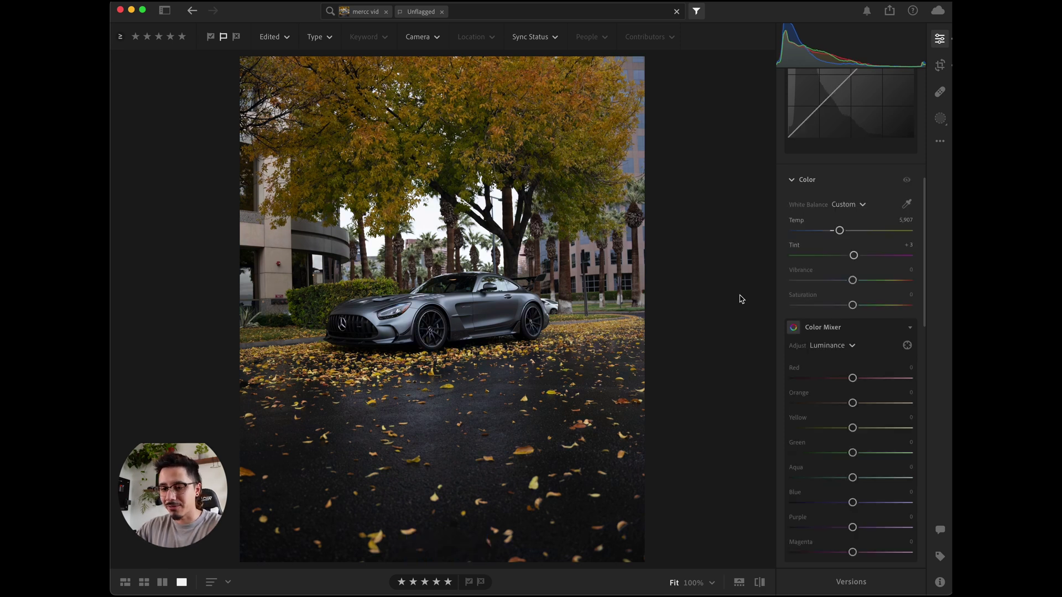
key("backslash")
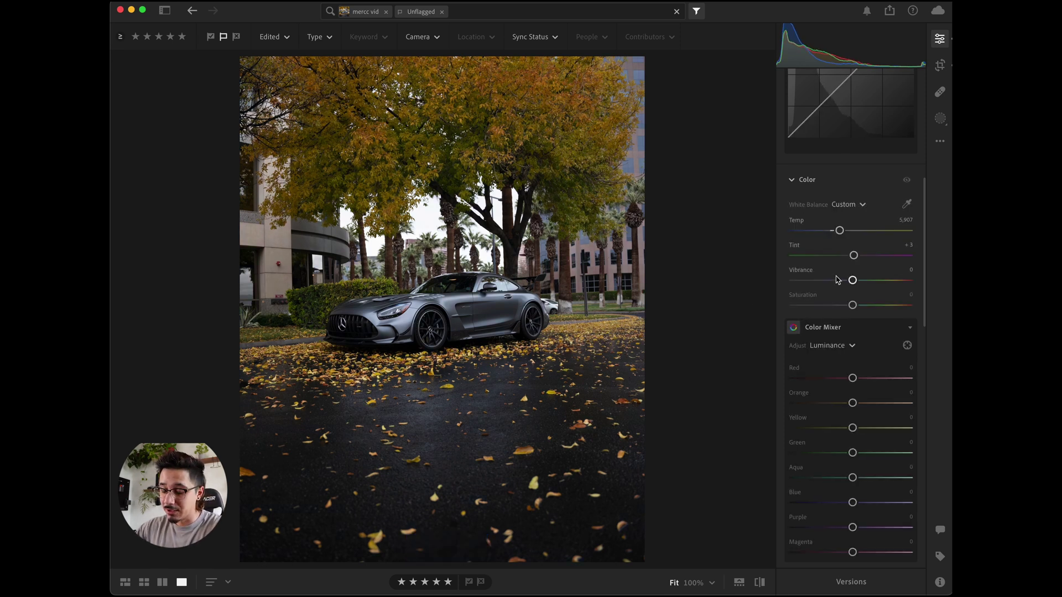
Step: Set the photo's Exposure to +0.89, Highlights to -100 and Contrast to +33
scroll(838, 279, "up", 10)
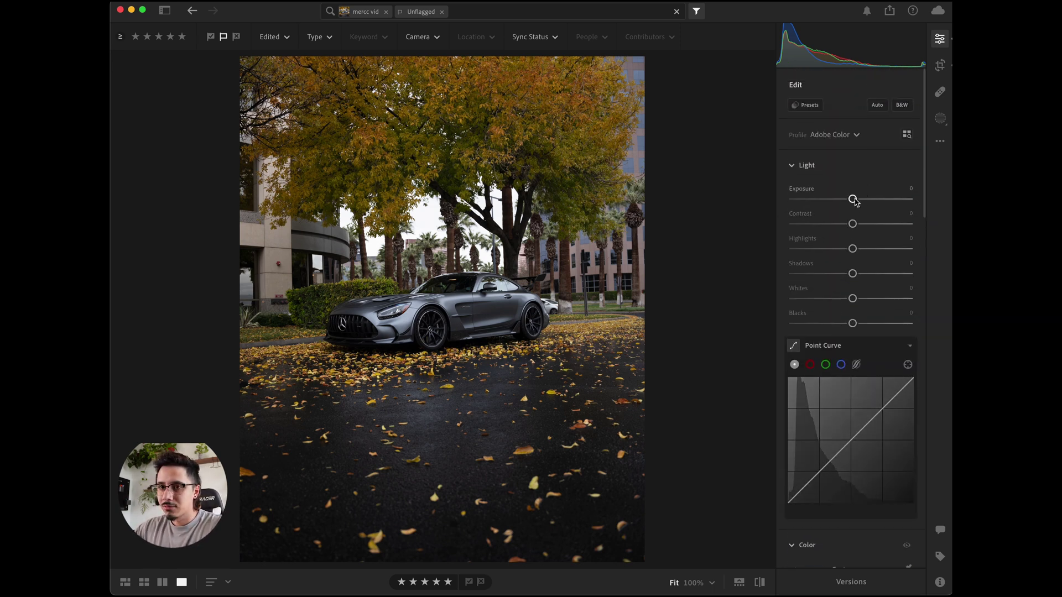
left_click_drag(854, 200, 866, 202)
left_click_drag(854, 249, 788, 253)
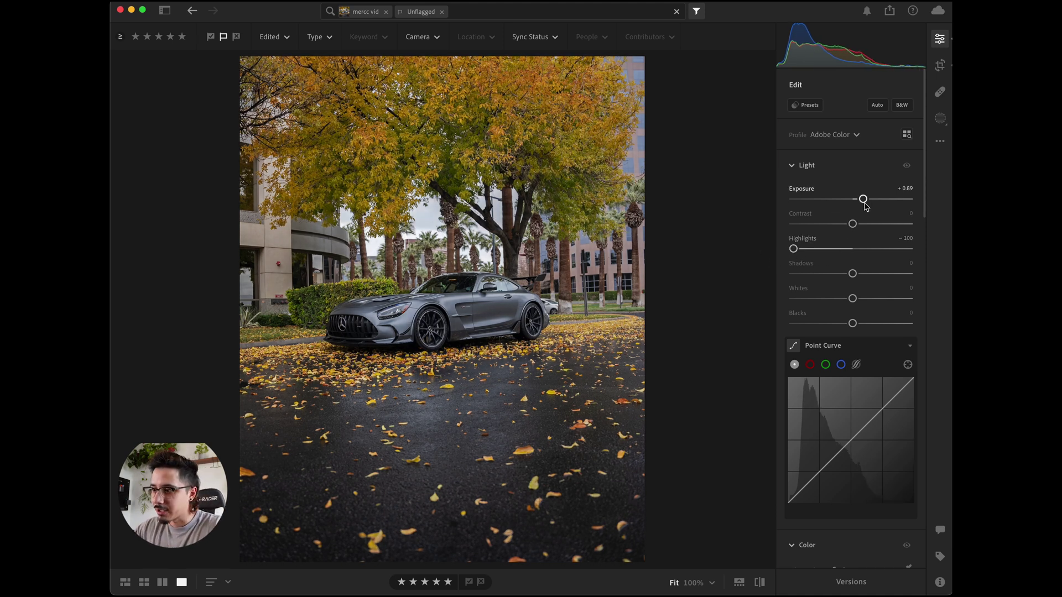
left_click_drag(852, 223, 872, 226)
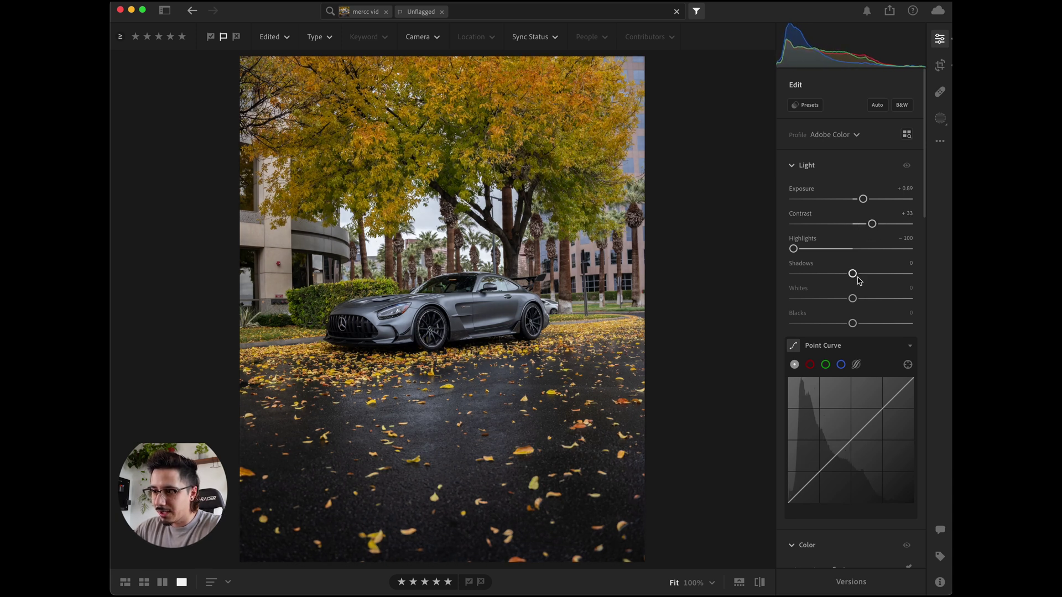
Step: Set Whites to +29, Blacks to -45 and Shadows to +48, checking the car's detail up close
left_click_drag(852, 323, 871, 304)
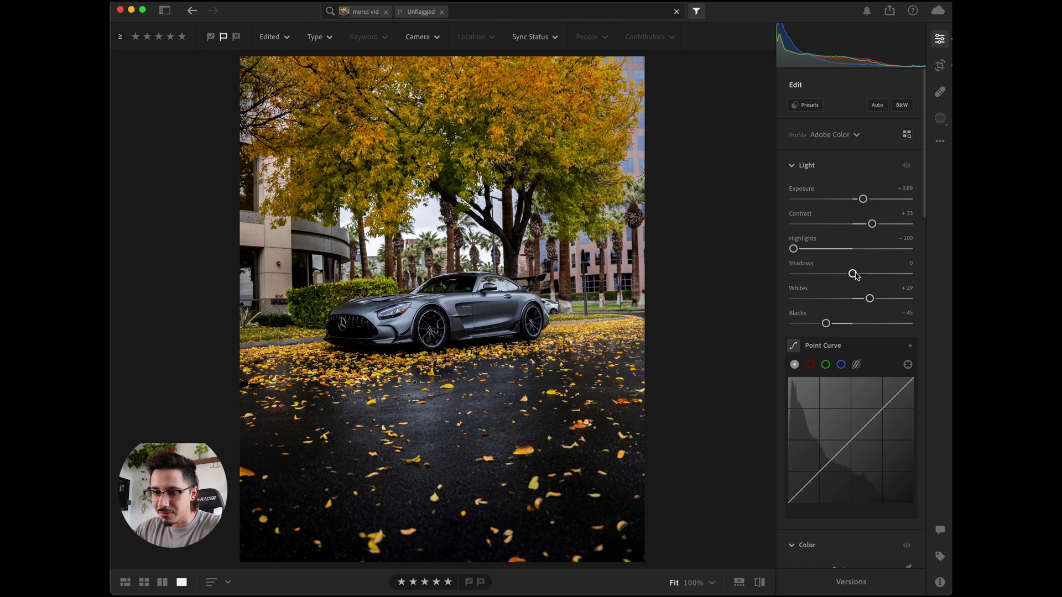
left_click(512, 287)
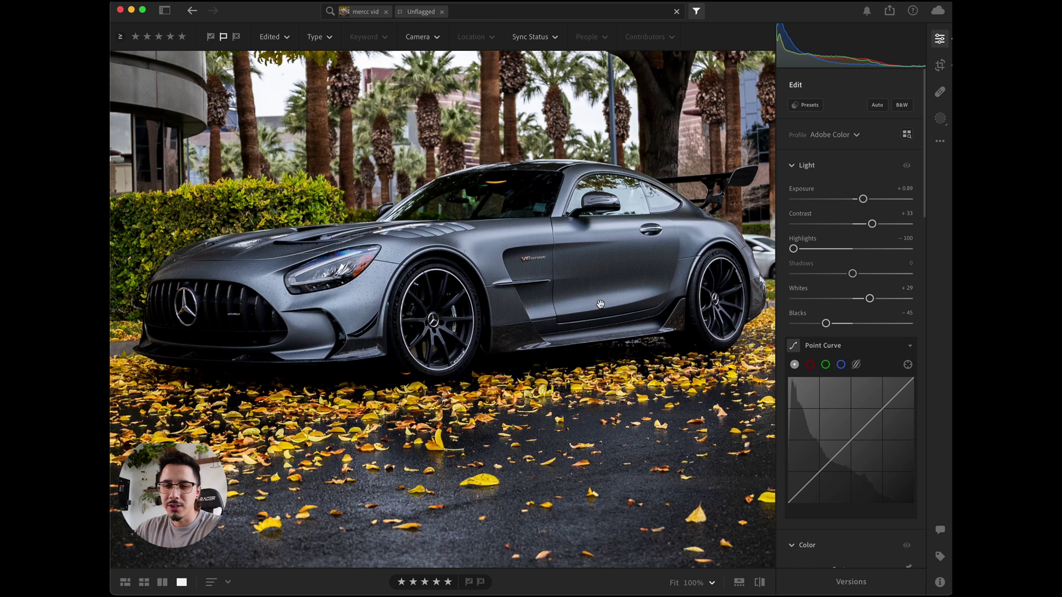
left_click_drag(852, 274, 883, 275)
left_click(419, 339)
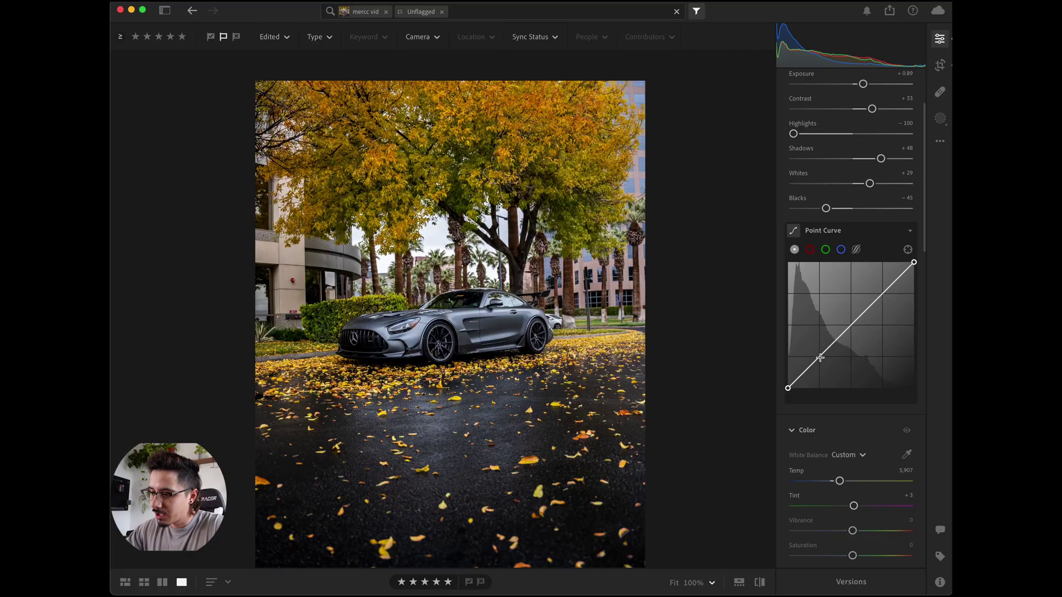
Step: Shape the point curve into a gentle S by lowering the shadows and raising the highlights, and compare the photo with and without it
left_click(822, 356)
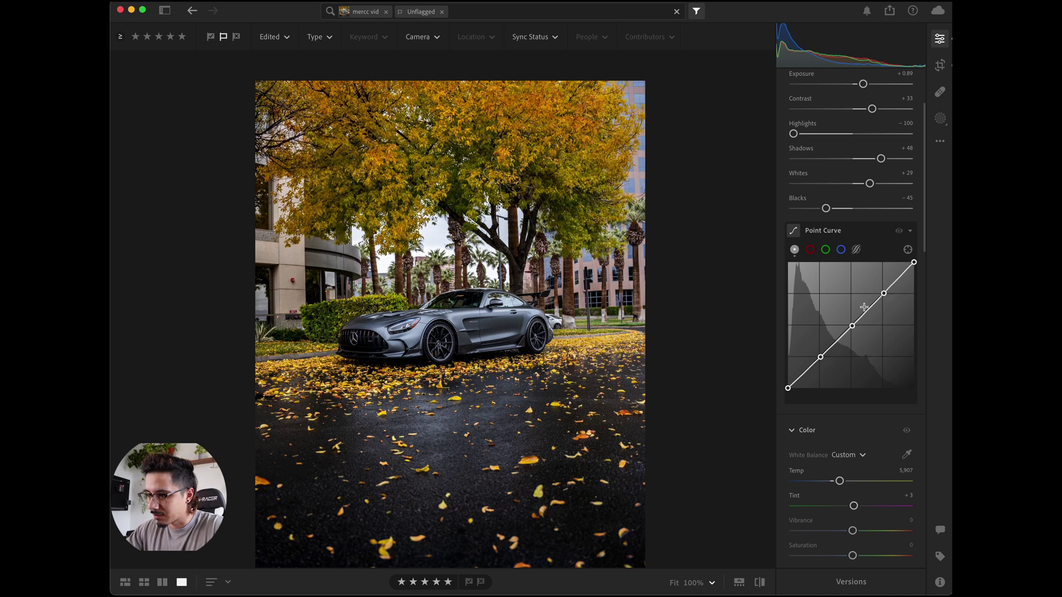
left_click_drag(821, 360, 822, 362)
left_click_drag(885, 293, 884, 288)
left_click(903, 231)
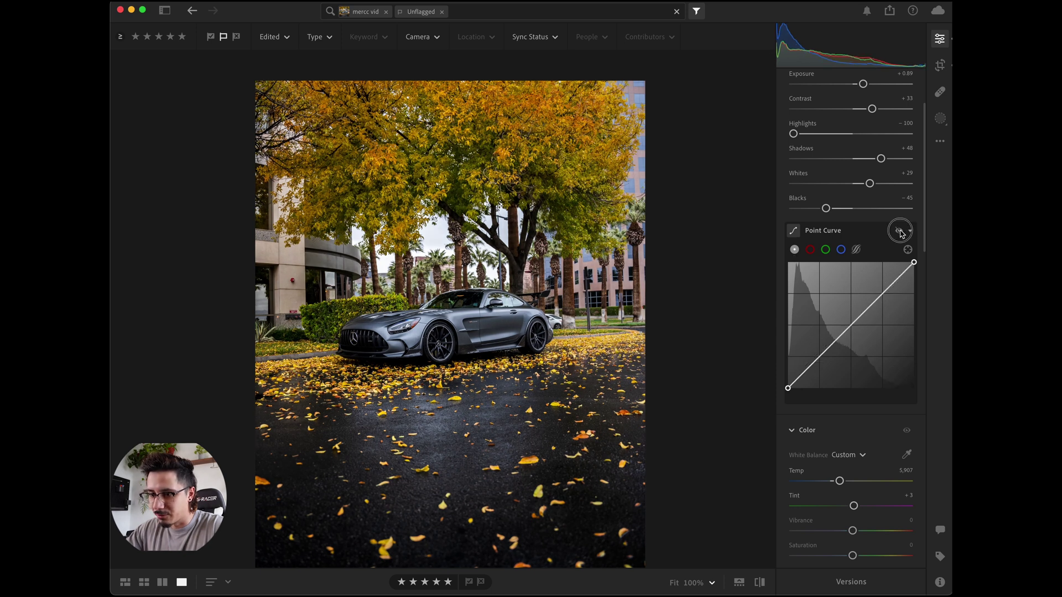
left_click(902, 231)
left_click(901, 231)
left_click(900, 231)
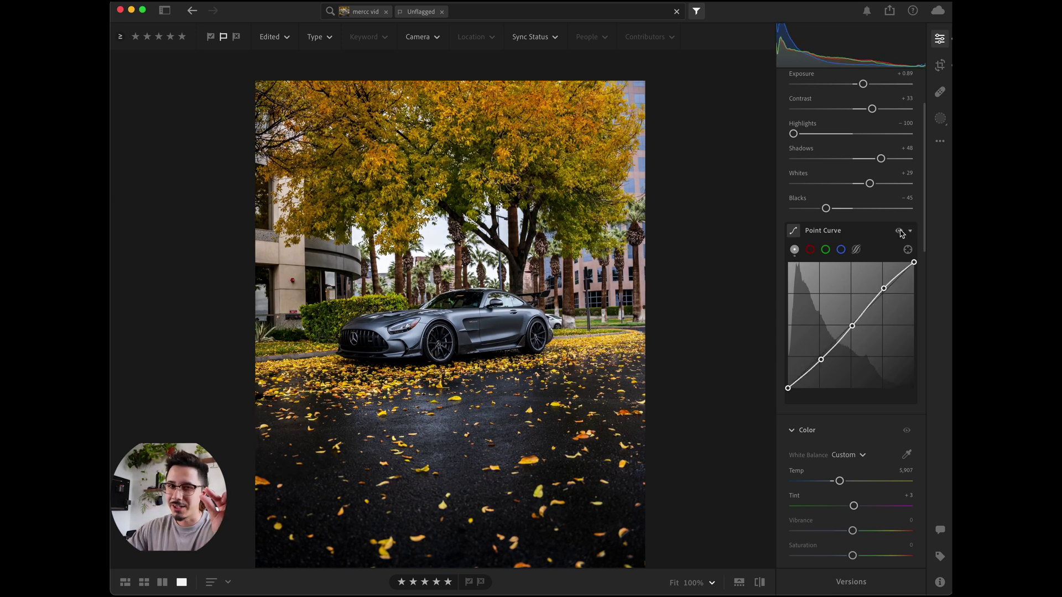
left_click(901, 233)
left_click(902, 232)
Step: In the Color Mixer's hue adjustments, set Orange to -12 and Yellow to -29
scroll(851, 358, "down", 5)
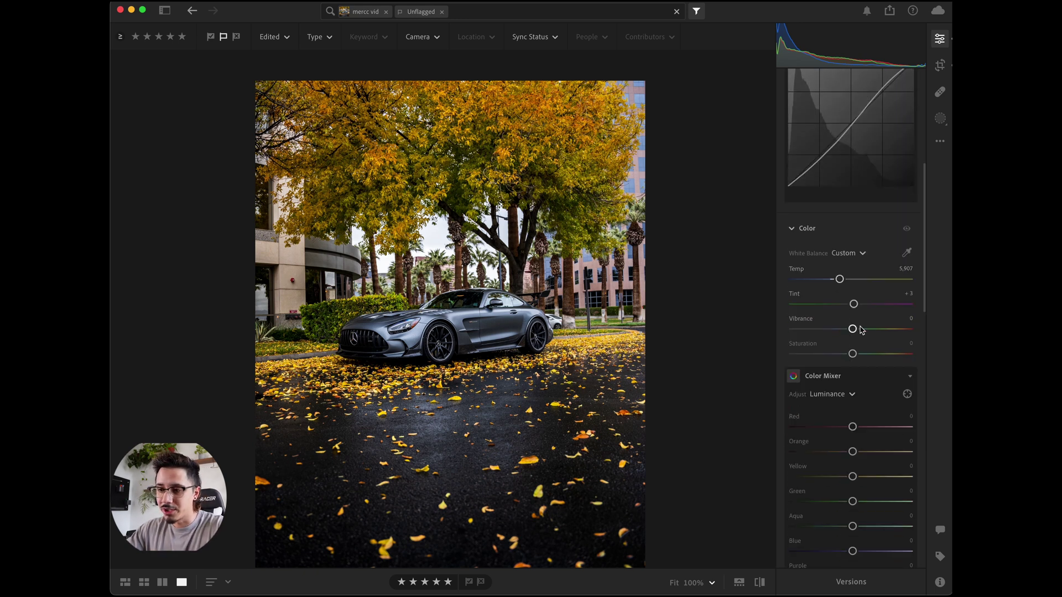
scroll(861, 330, "down", 2)
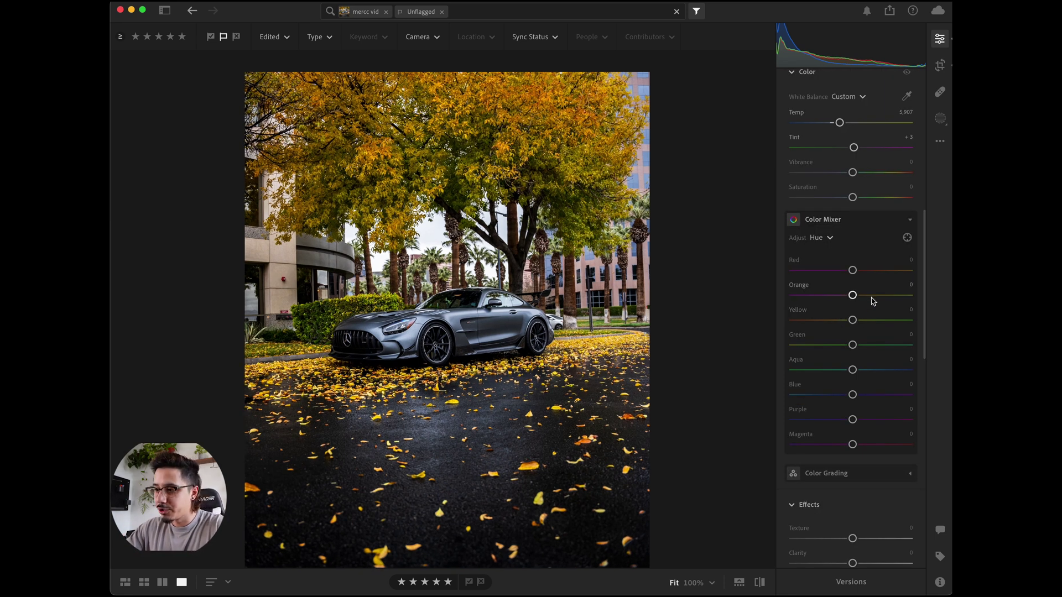
left_click_drag(852, 269, 933, 267)
double_click(912, 269)
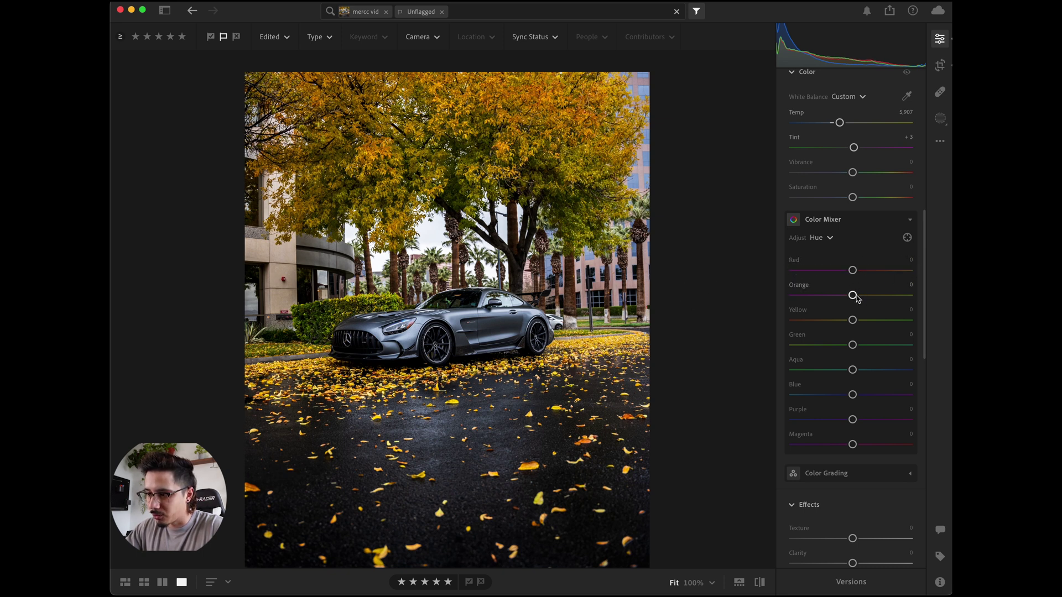
mouse_move(853, 295)
left_mouse_down()
mouse_move(763, 310)
mouse_move(827, 311)
mouse_move(689, 317)
mouse_move(849, 307)
left_mouse_up()
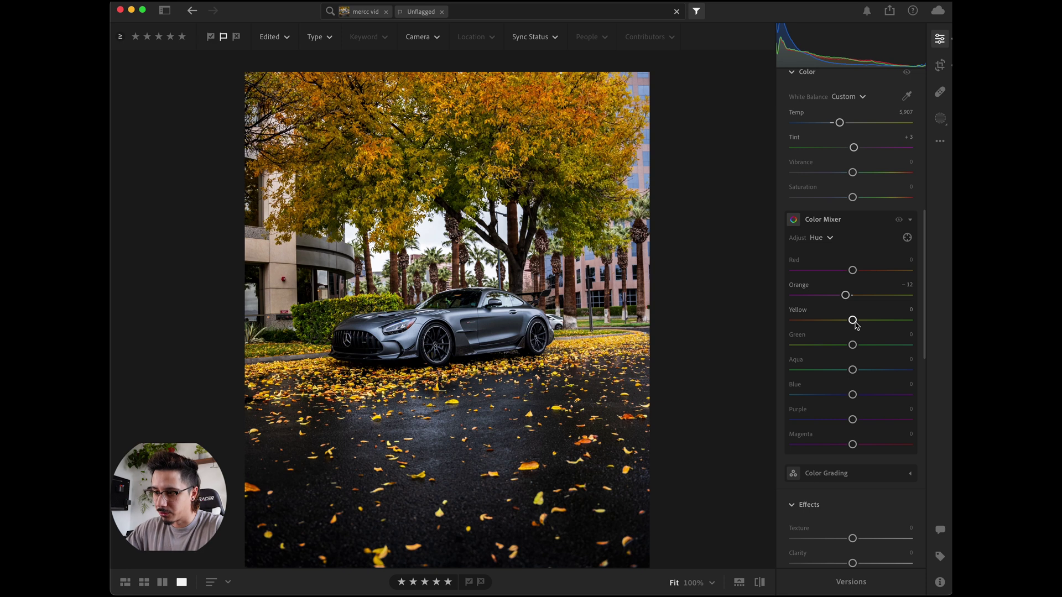
left_click_drag(855, 324, 876, 315)
left_click_drag(902, 282, 838, 358)
Step: Set the Color Mixer's Green hue to -15 and Blue hue to -10
scroll(855, 359, "down", 2)
left_click_drag(852, 312, 857, 344)
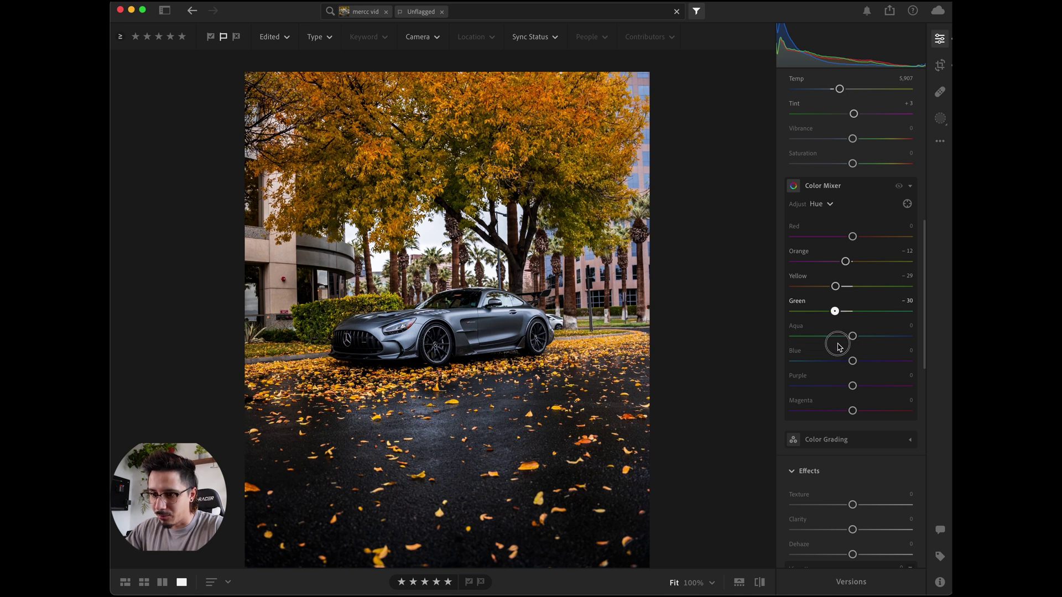
left_click_drag(845, 346, 840, 348)
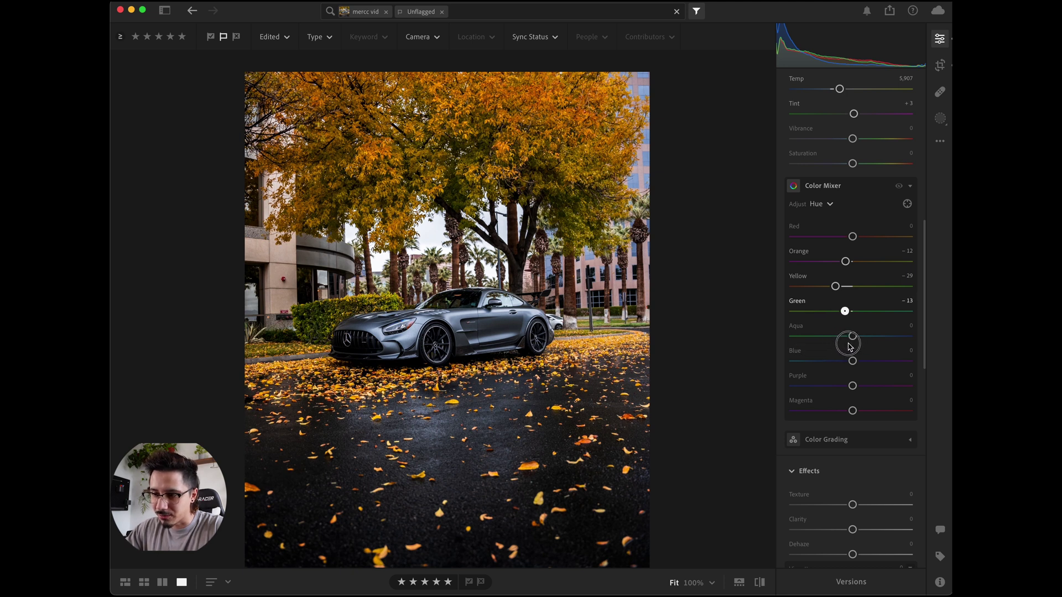
scroll(847, 346, "down", 2)
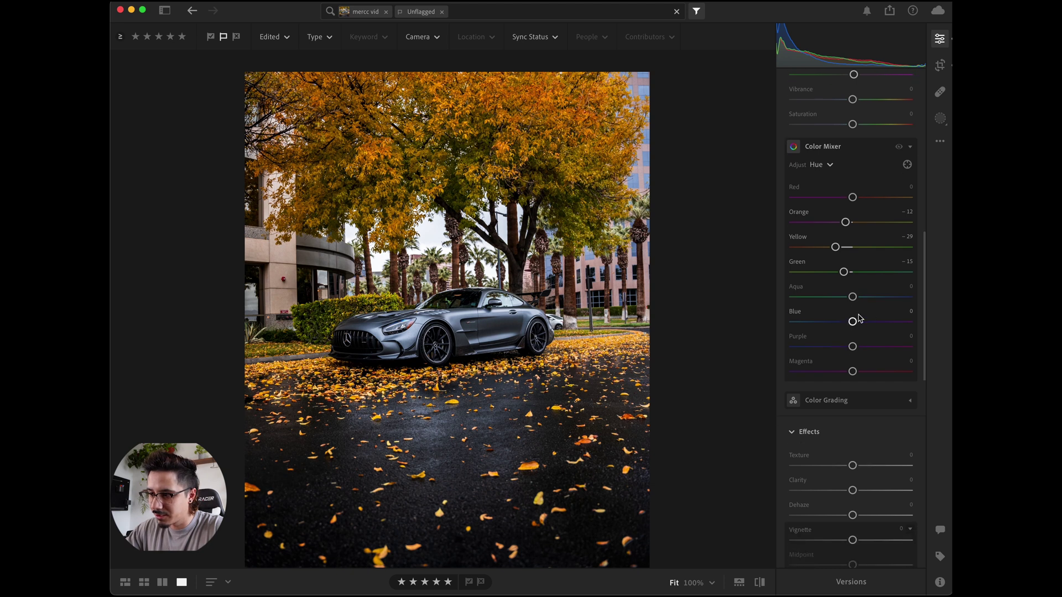
mouse_move(822, 328)
left_mouse_down()
mouse_move(943, 325)
mouse_move(803, 339)
mouse_move(848, 334)
mouse_move(807, 339)
mouse_move(835, 332)
left_mouse_up()
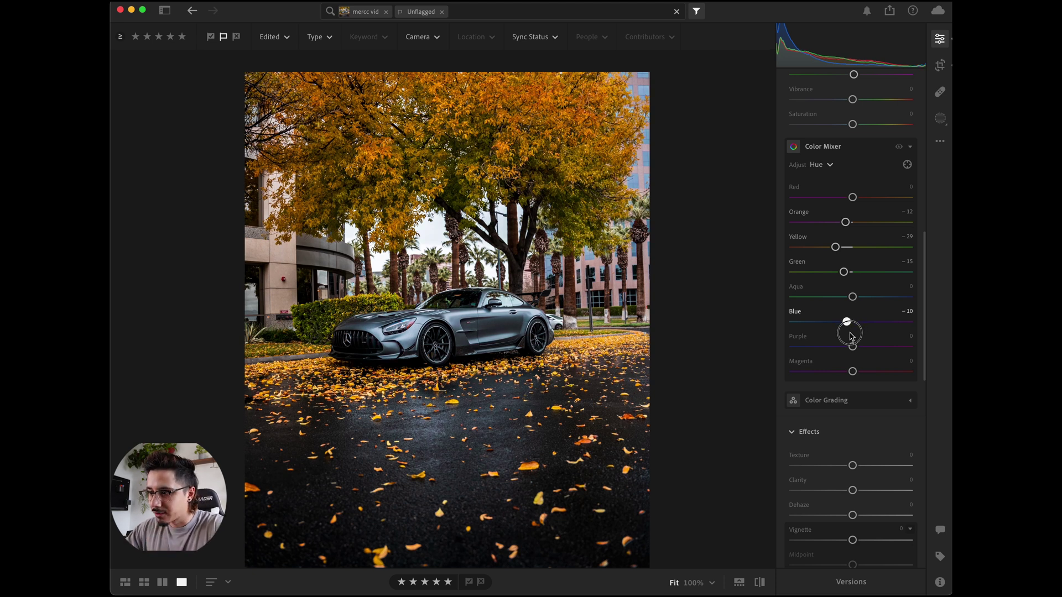
mouse_move(843, 338)
left_mouse_down()
mouse_move(816, 331)
mouse_move(855, 331)
left_mouse_up()
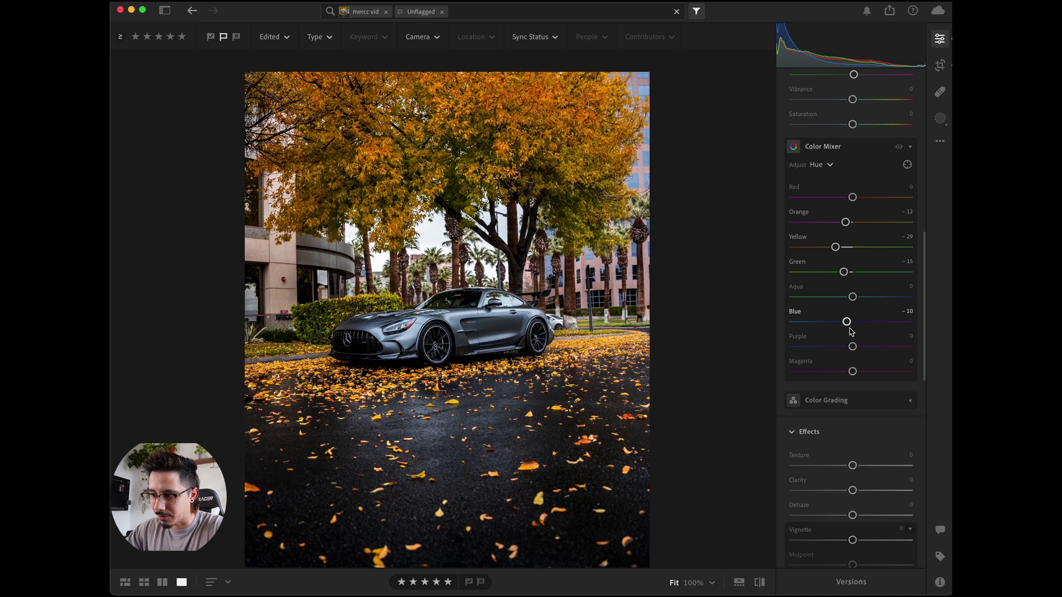
Step: Try extreme shifts of the Purple and Magenta hues, including Magenta at -100, and reset both
scroll(851, 331, "down", 2)
left_click_drag(852, 313, 758, 341)
double_click(792, 306)
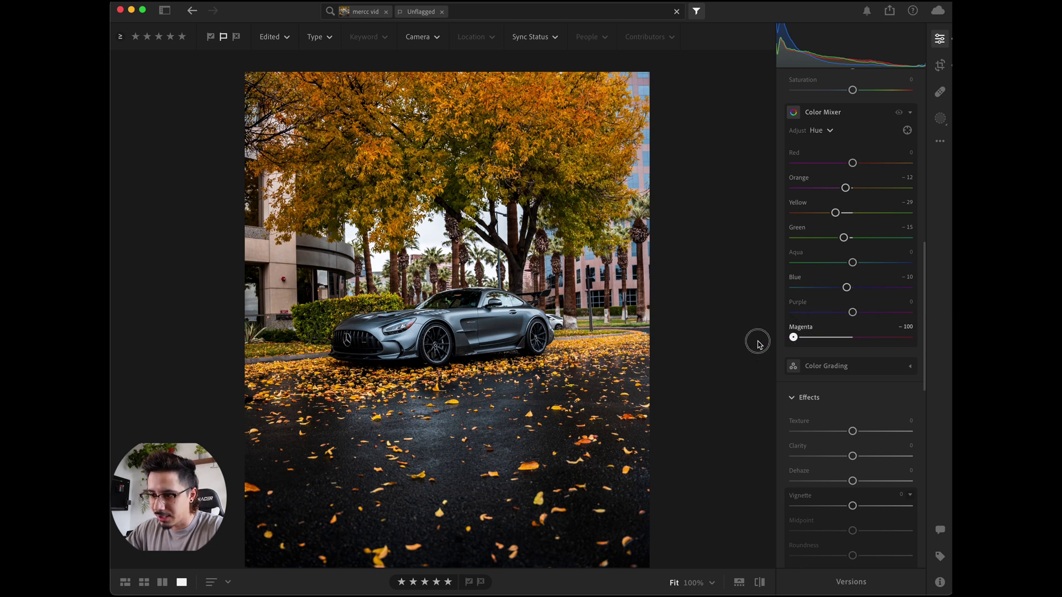
double_click(798, 341)
Step: In the Color Mixer's saturation adjustments, set Red to +31, Orange to -14 and Green to +15
left_click(822, 131)
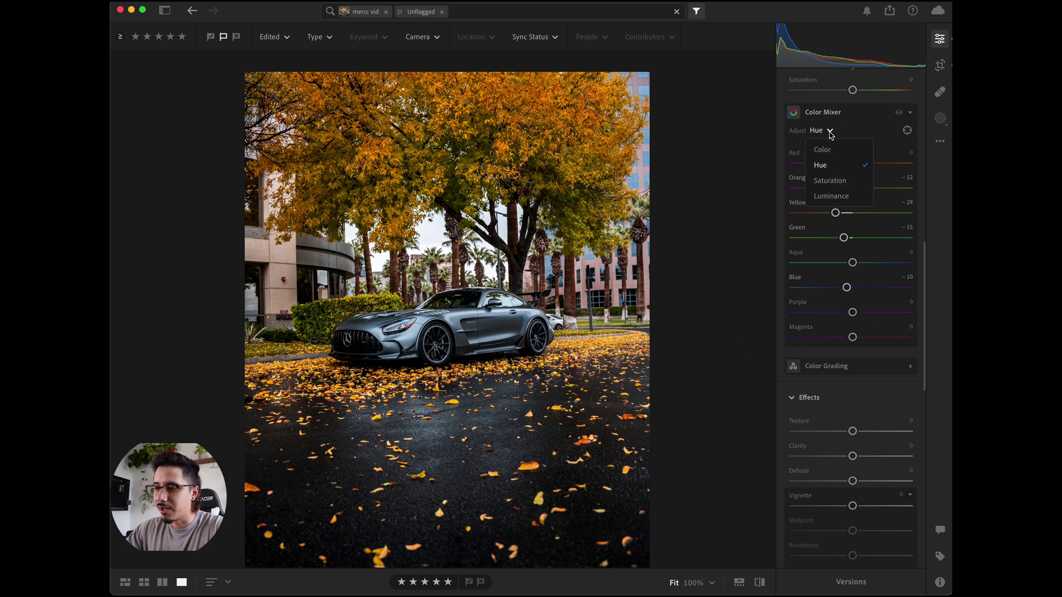
left_click(851, 188)
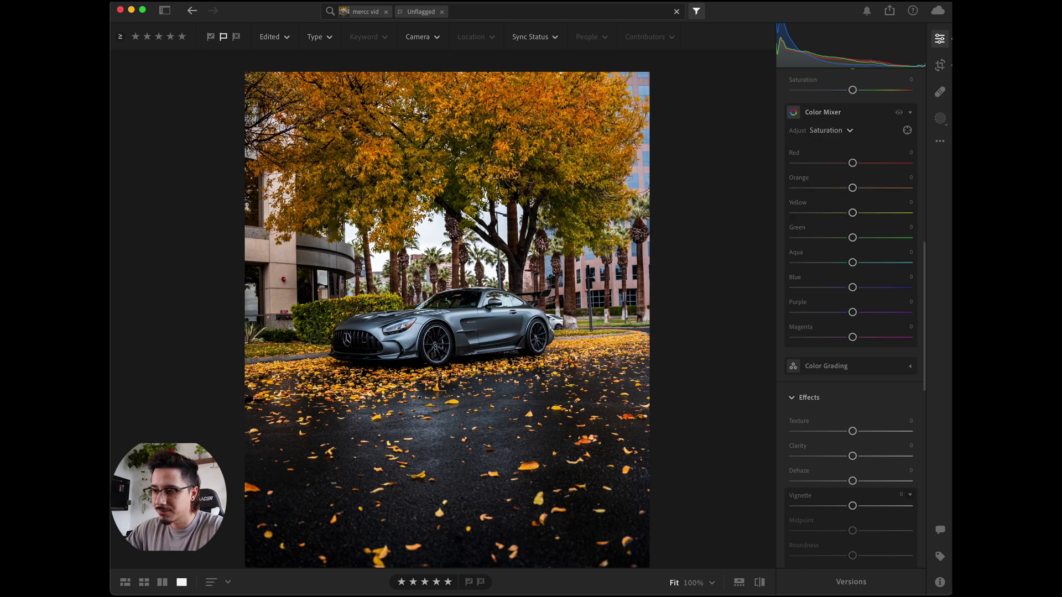
mouse_move(852, 164)
left_mouse_down()
mouse_move(823, 171)
mouse_move(868, 170)
left_mouse_up()
double_click(856, 165)
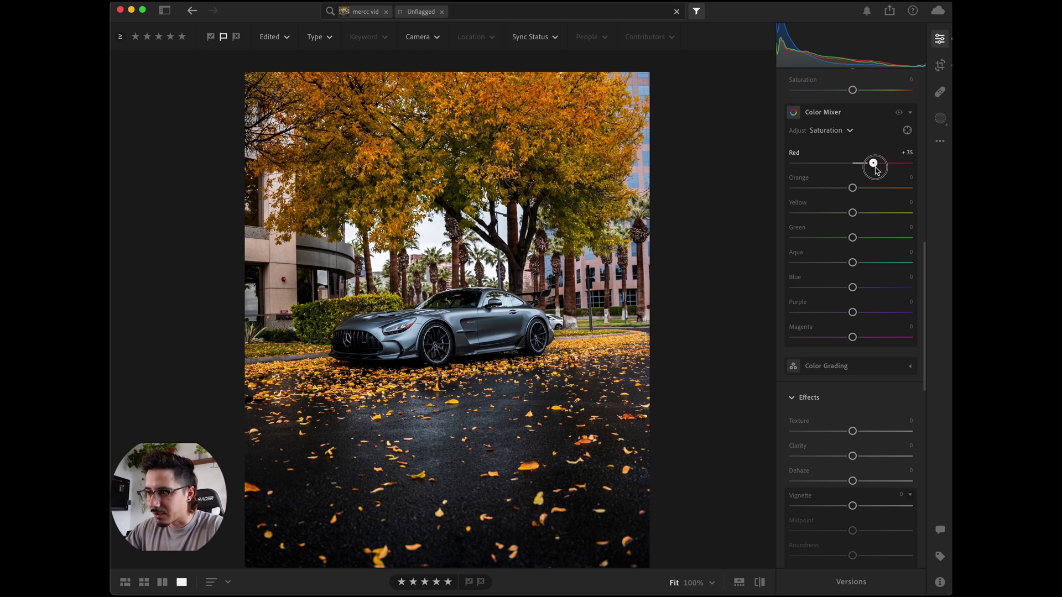
mouse_move(855, 189)
left_mouse_down()
mouse_move(815, 185)
mouse_move(893, 190)
mouse_move(845, 198)
left_mouse_up()
left_click_drag(850, 197, 848, 197)
scroll(849, 197, "down", 2)
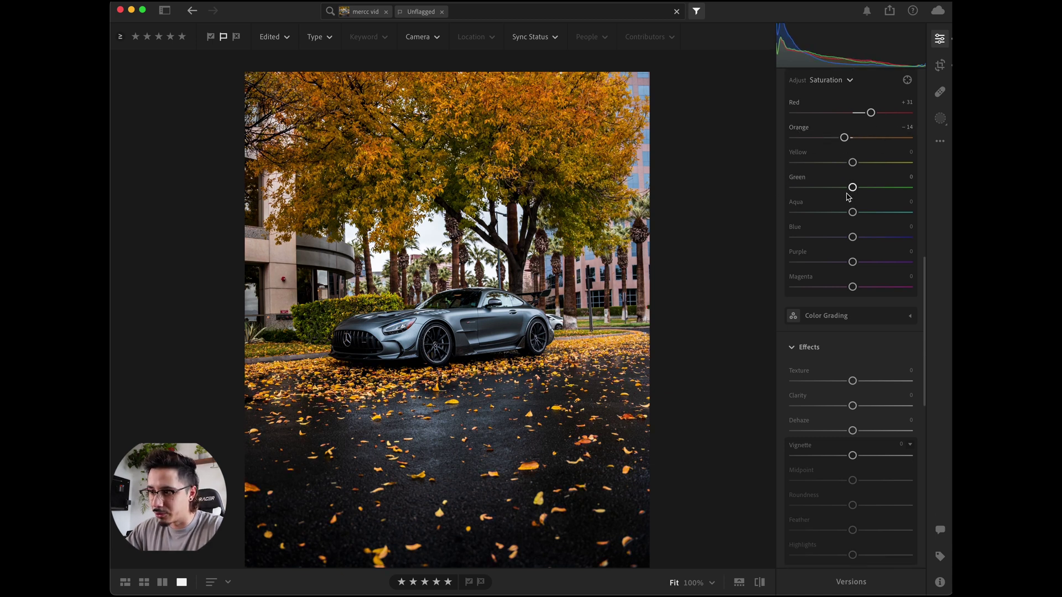
mouse_move(852, 187)
left_mouse_down()
mouse_move(890, 189)
mouse_move(816, 197)
mouse_move(842, 204)
left_mouse_up()
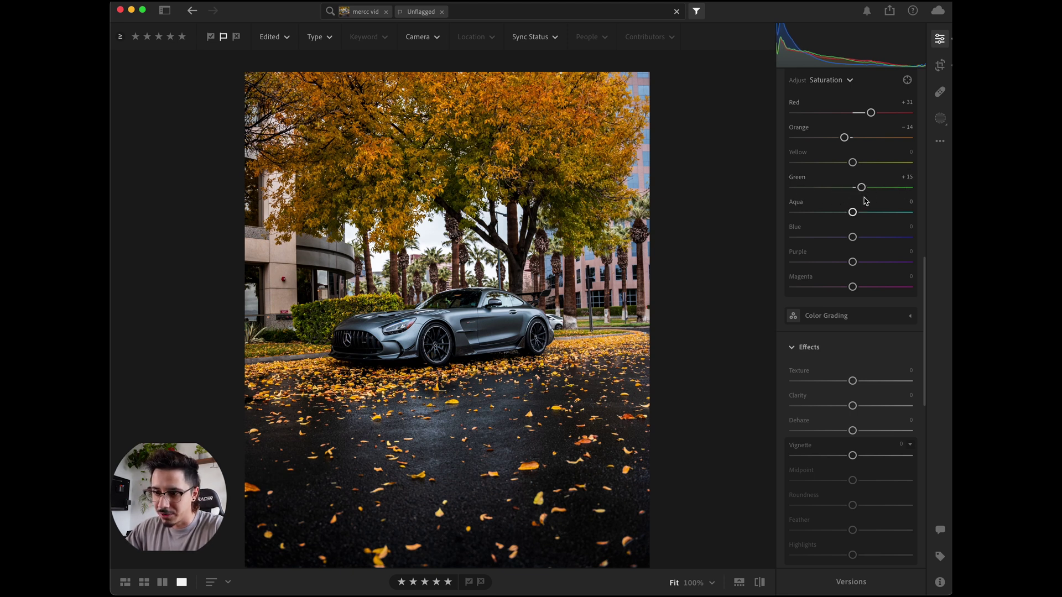
Step: Try Purple saturation at -68 and Magenta saturation at +100, and reset both
scroll(849, 241, "down", 2)
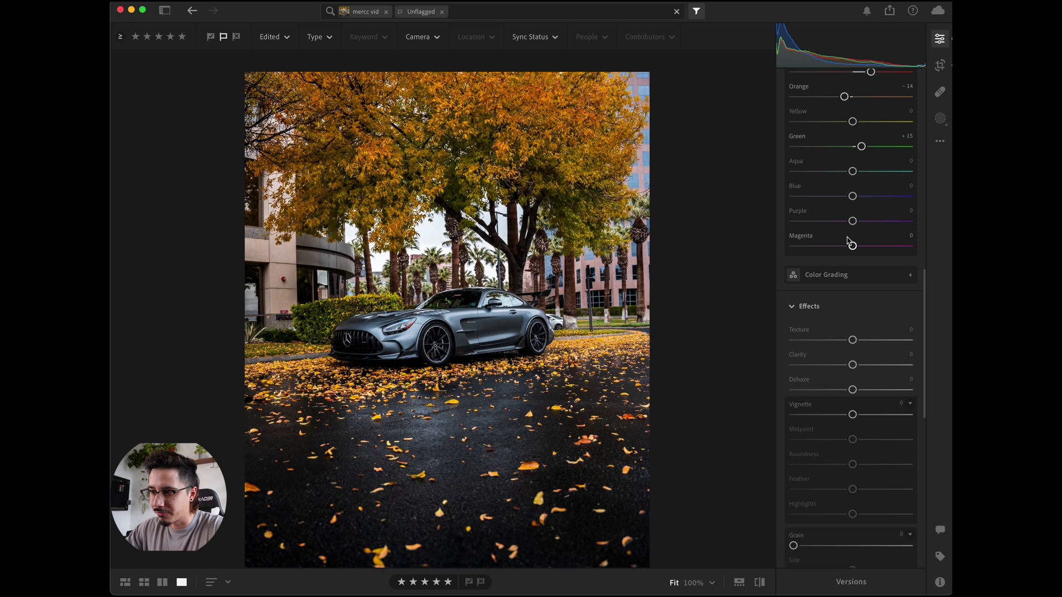
left_click_drag(852, 220, 911, 238)
left_click(812, 220)
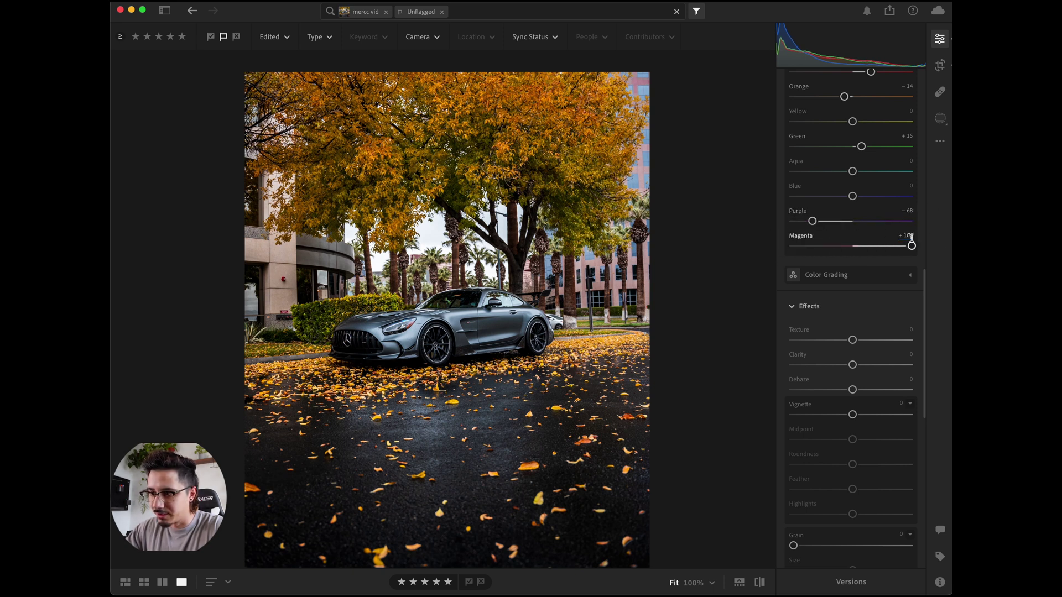
double_click(911, 245)
double_click(811, 220)
Step: Set the Color Mixer's Blue saturation to -13
double_click(849, 198)
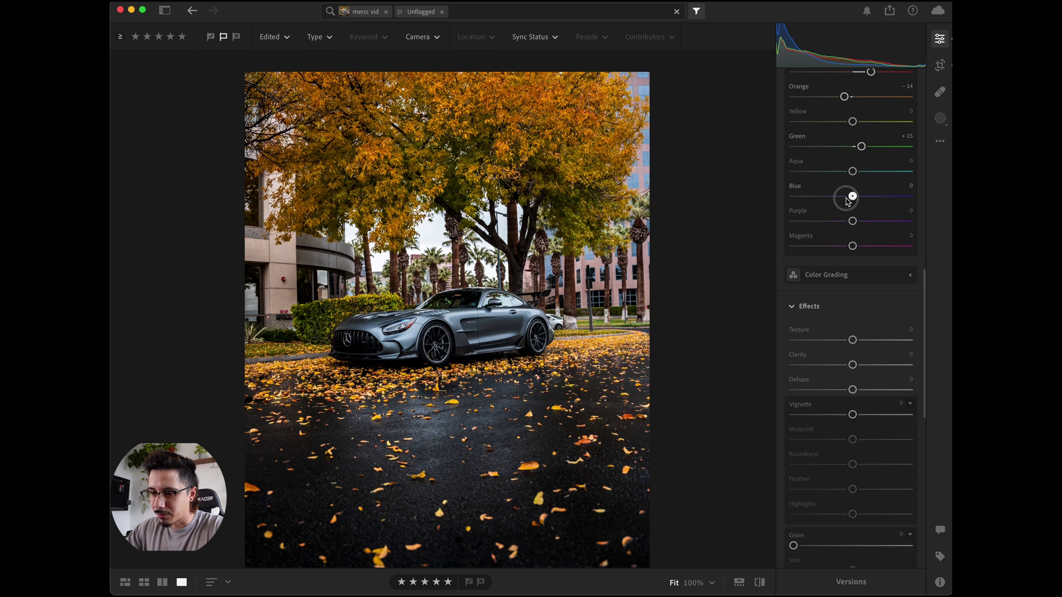
mouse_move(849, 200)
left_mouse_down()
mouse_move(907, 200)
mouse_move(809, 210)
mouse_move(870, 206)
mouse_move(845, 207)
left_mouse_up()
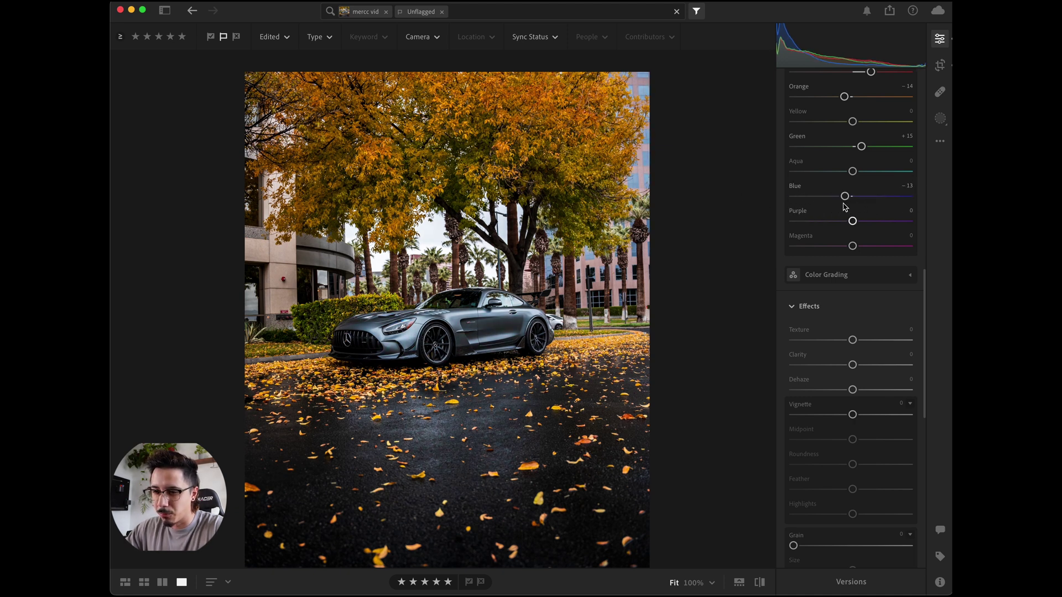
Step: Switch the Color Mixer to its luminance adjustments and consult the saved Color Mixer settings screenshots in Preview
scroll(845, 207, "up", 5)
left_click(835, 184)
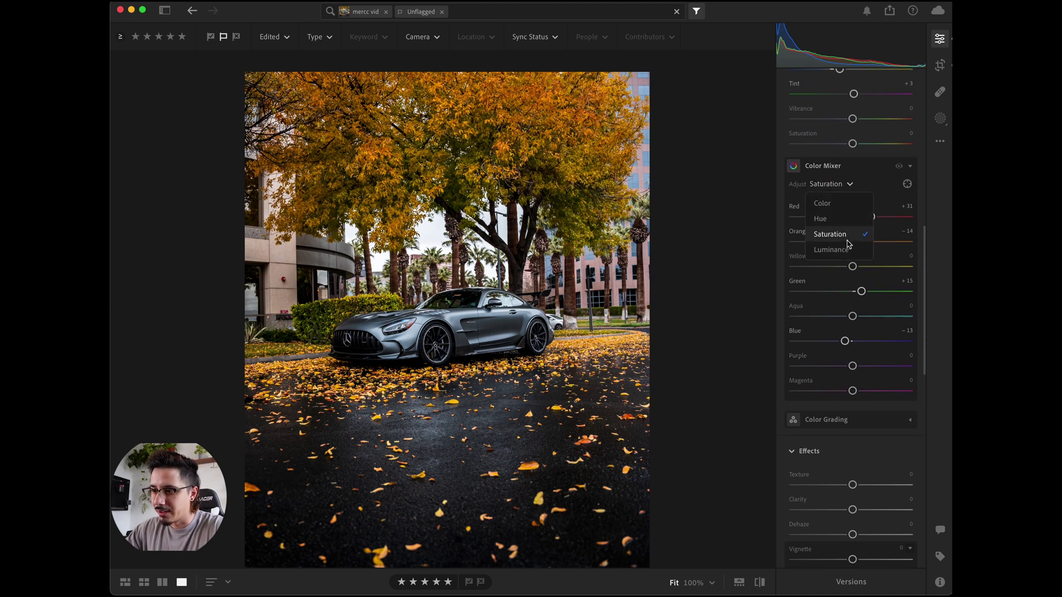
left_click(849, 251)
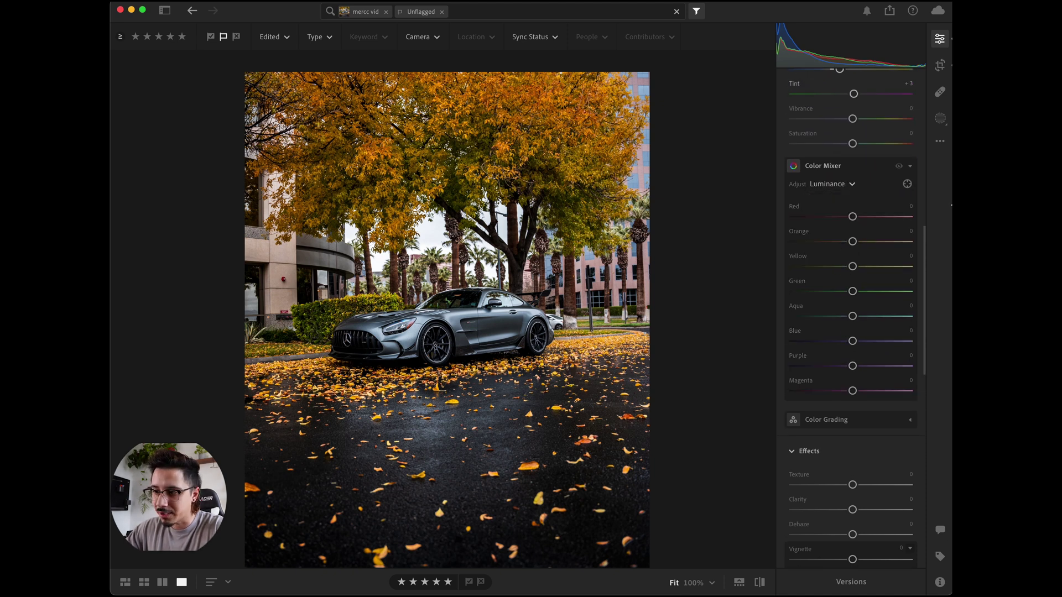
key("super+Tab")
scroll(782, 197, "up", 3)
scroll(793, 136, "down", 4)
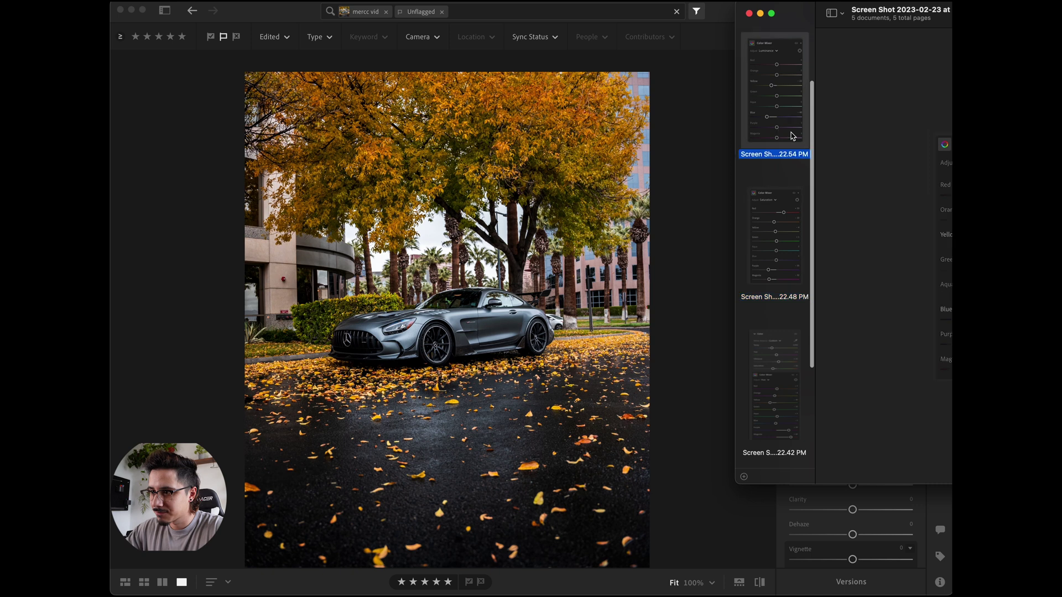
left_click(690, 238)
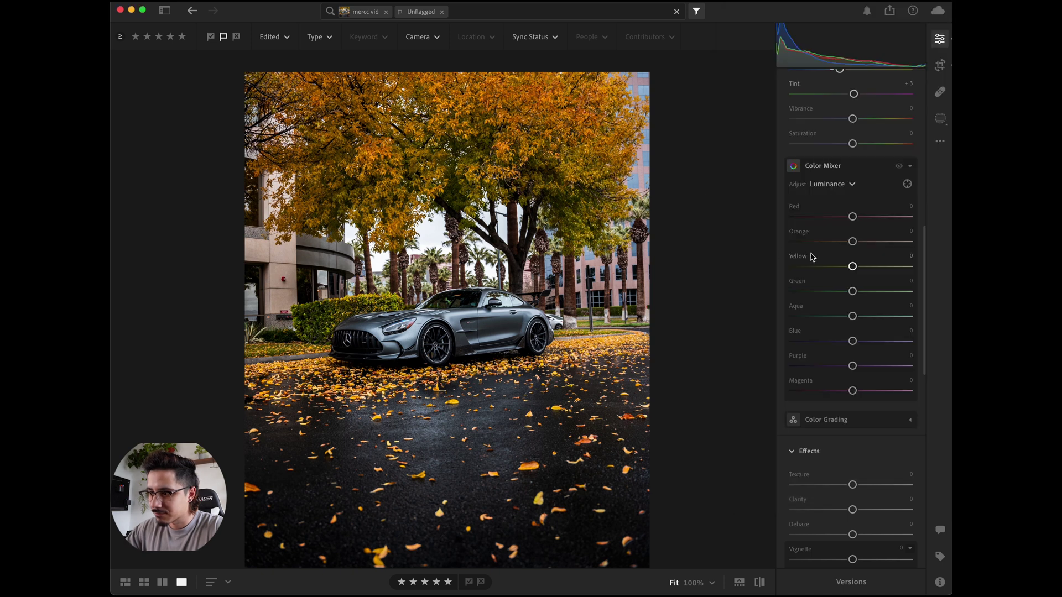
Step: Set the Color Mixer's Orange luminance to -10 and Yellow luminance to -21, leaving Red reset
left_click_drag(852, 216, 845, 275)
double_click(831, 216)
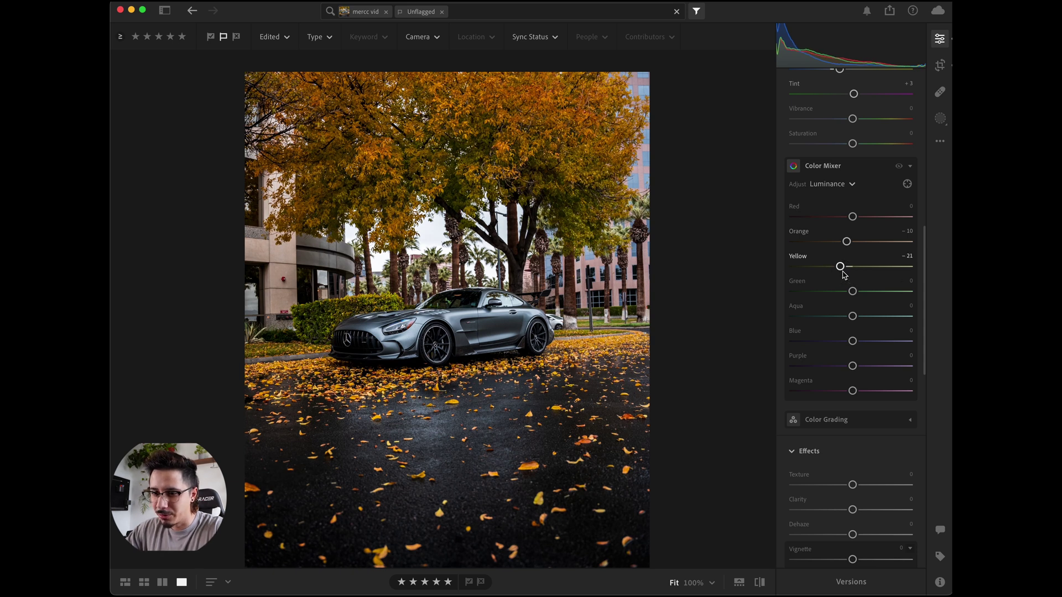
Step: Try the Aqua luminance at -100 and reset it
scroll(872, 303, "down", 2)
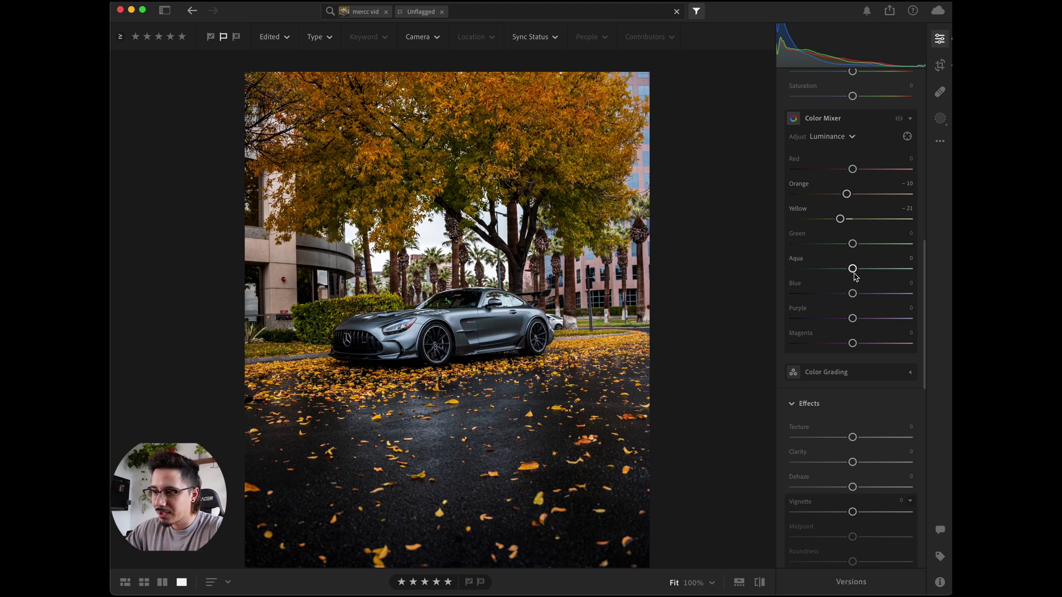
left_click_drag(851, 268, 777, 287)
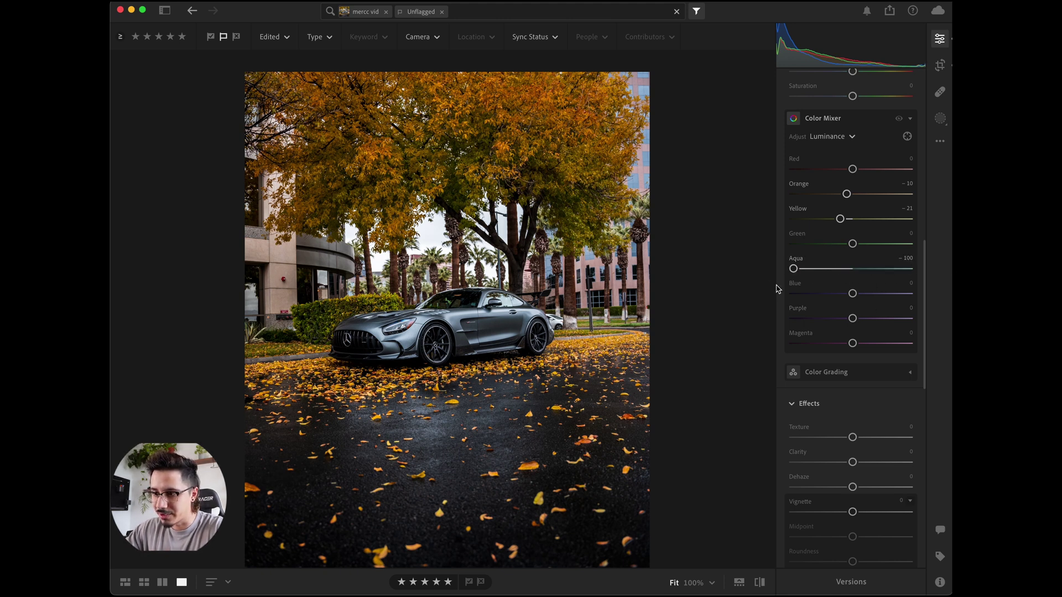
double_click(797, 267)
Step: Set the Blue luminance to -10, and try shifting Purple and setting Magenta to +66 before resetting both
left_click_drag(852, 293, 914, 320)
double_click(850, 293)
double_click(912, 318)
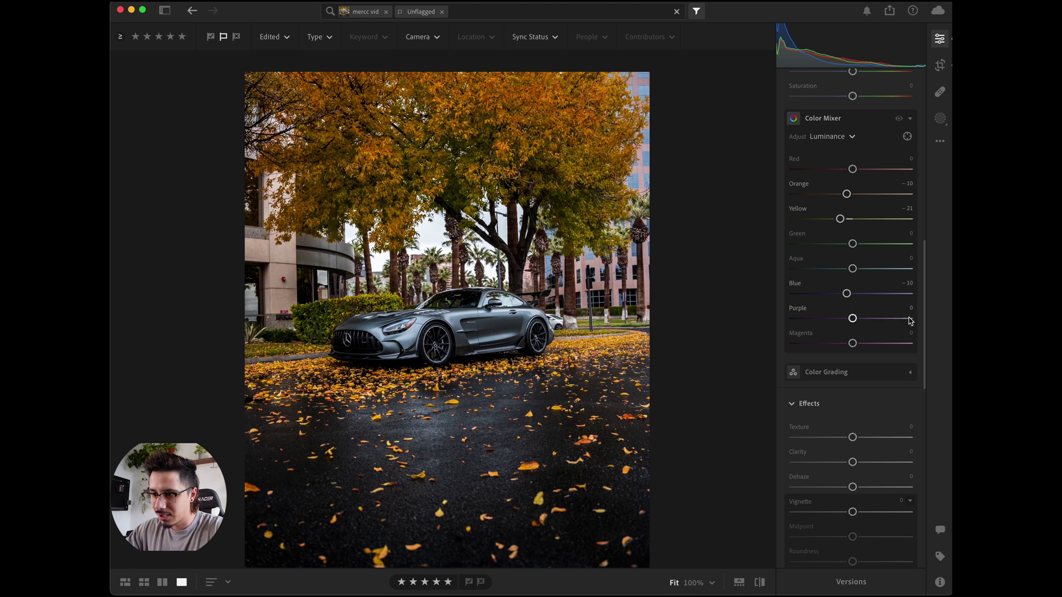
left_click_drag(852, 343, 894, 343)
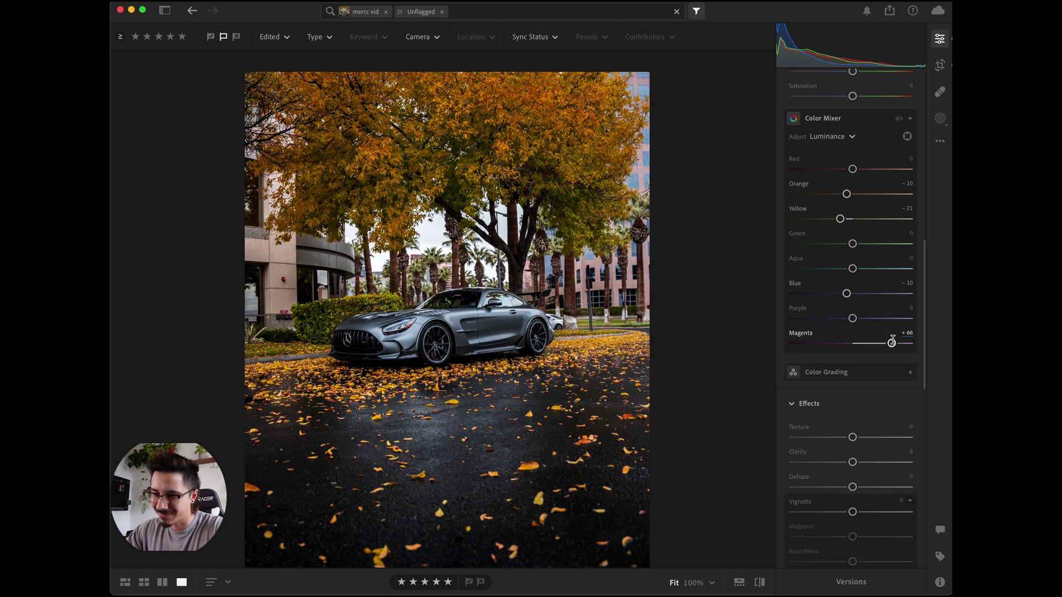
double_click(894, 343)
Step: In the Effects adjustments, set Clarity to +20 and Texture to +4
scroll(894, 344, "down", 3)
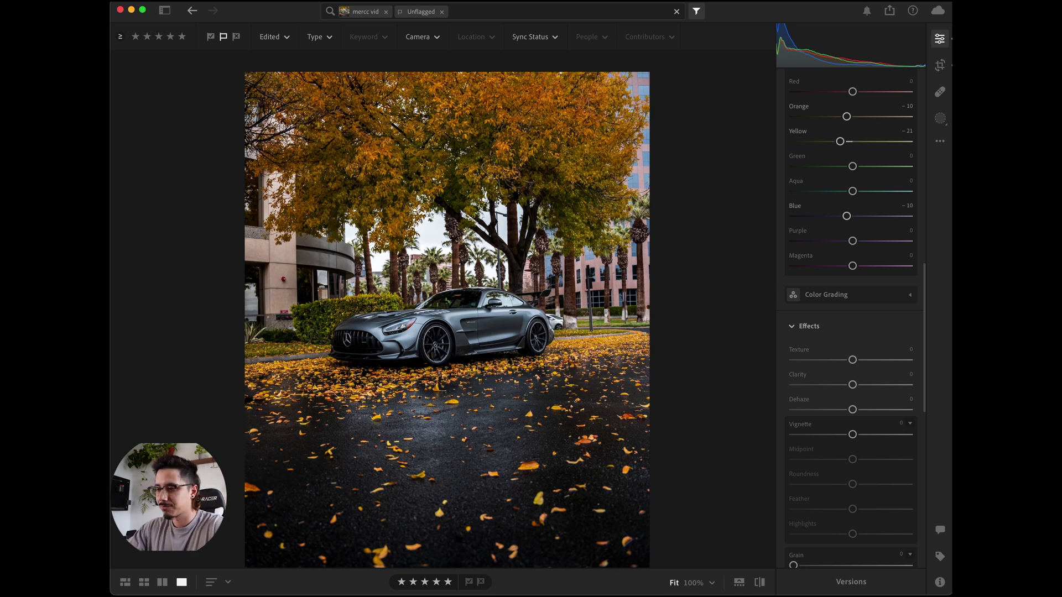
left_click_drag(852, 385, 861, 365)
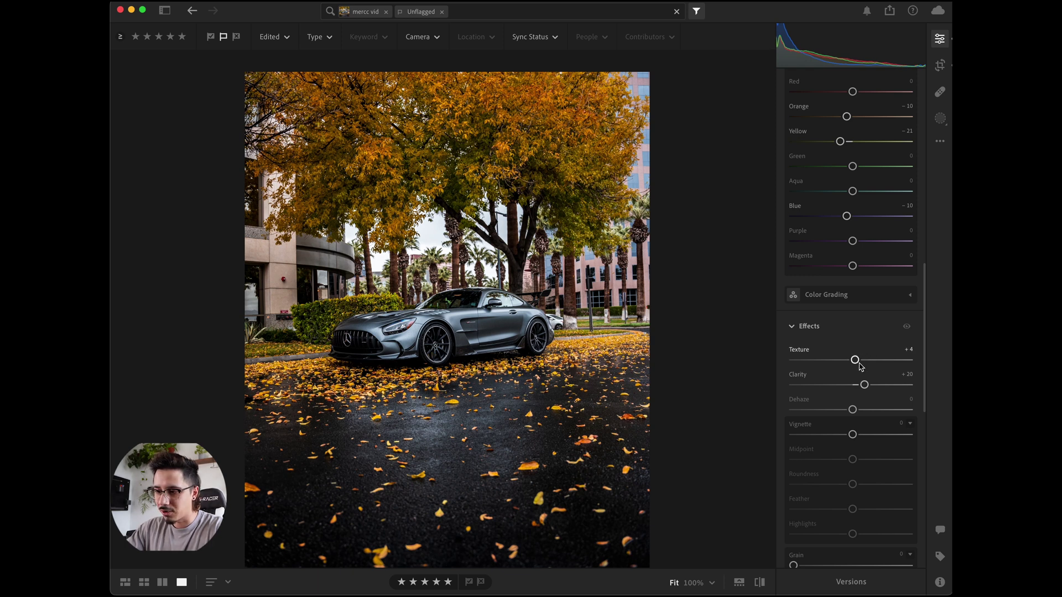
Step: Compare the photo with and without the Effects adjustments several times
left_click(908, 328)
left_click(908, 328)
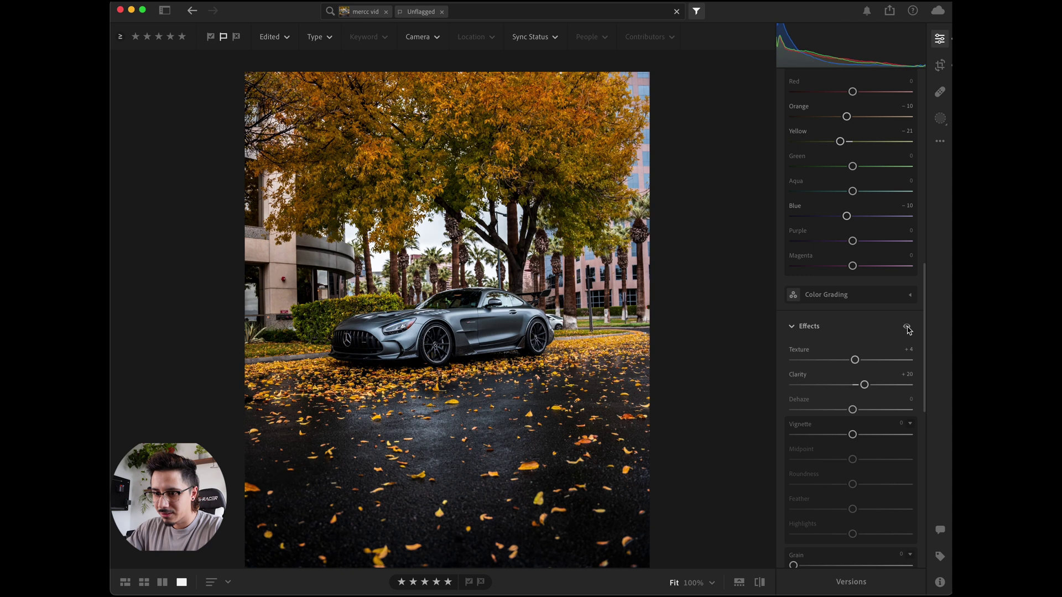
left_click(907, 328)
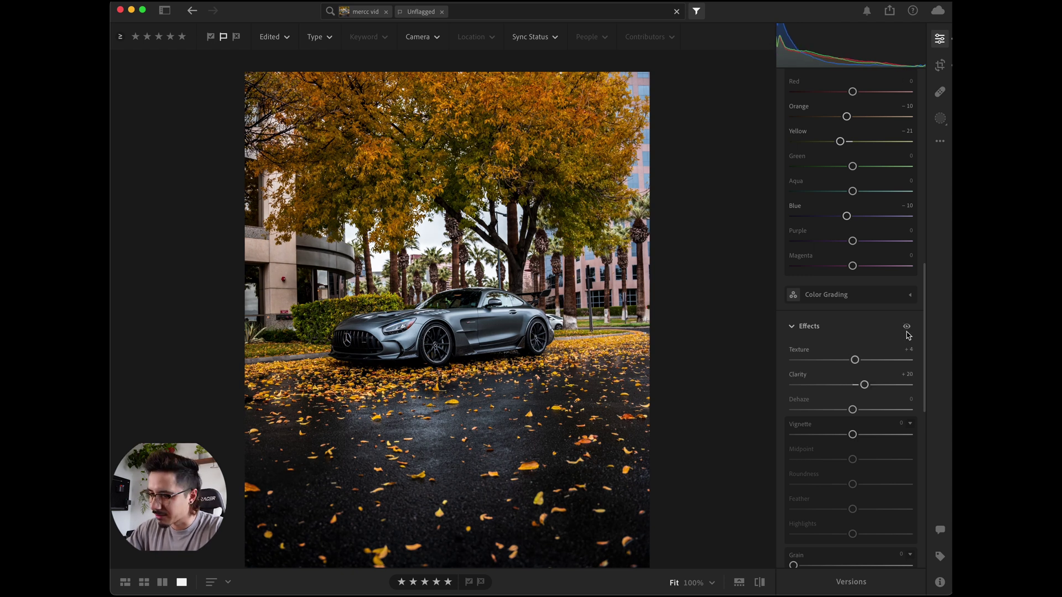
left_click(908, 329)
left_click(907, 328)
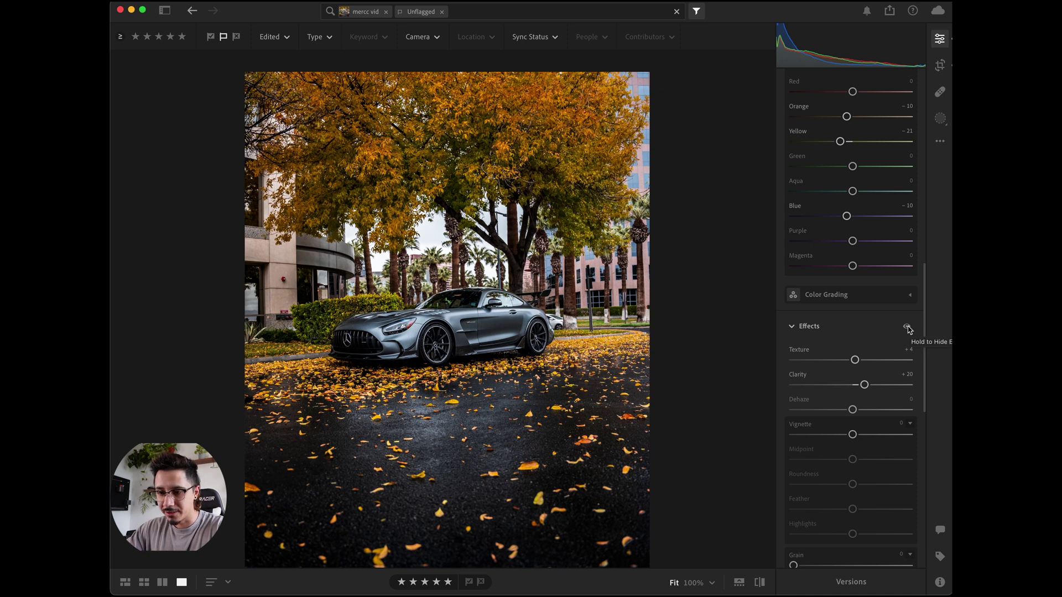
left_click(909, 328)
Step: Compare the photo with and without the Color Mixer adjustments
scroll(909, 327, "up", 5)
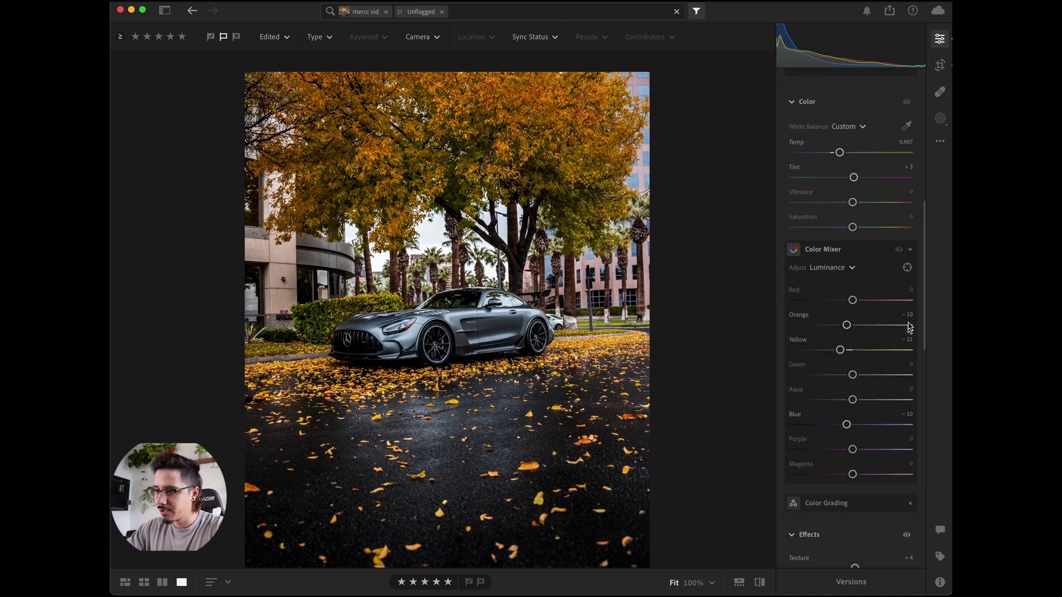
left_click(900, 251)
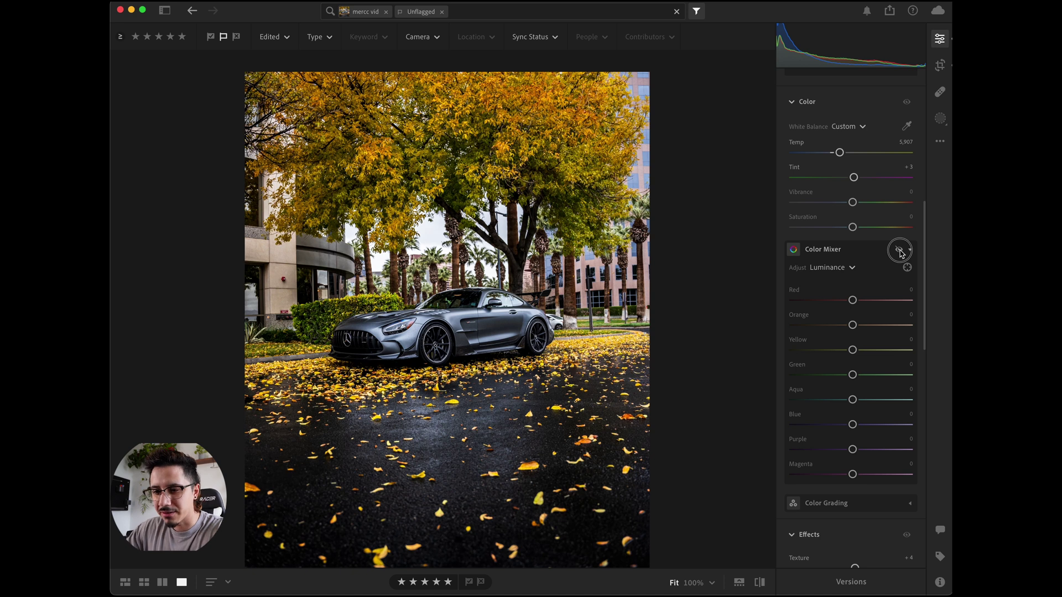
left_click(899, 251)
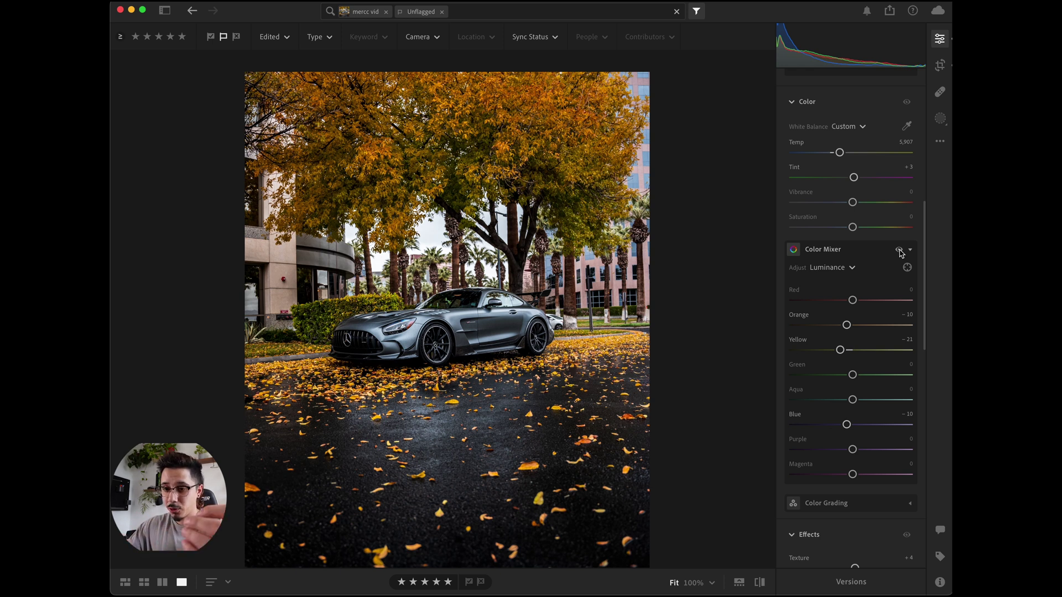
Step: Set the photo's Sharpening amount to 19 in the Detail adjustments
scroll(899, 253, "down", 4)
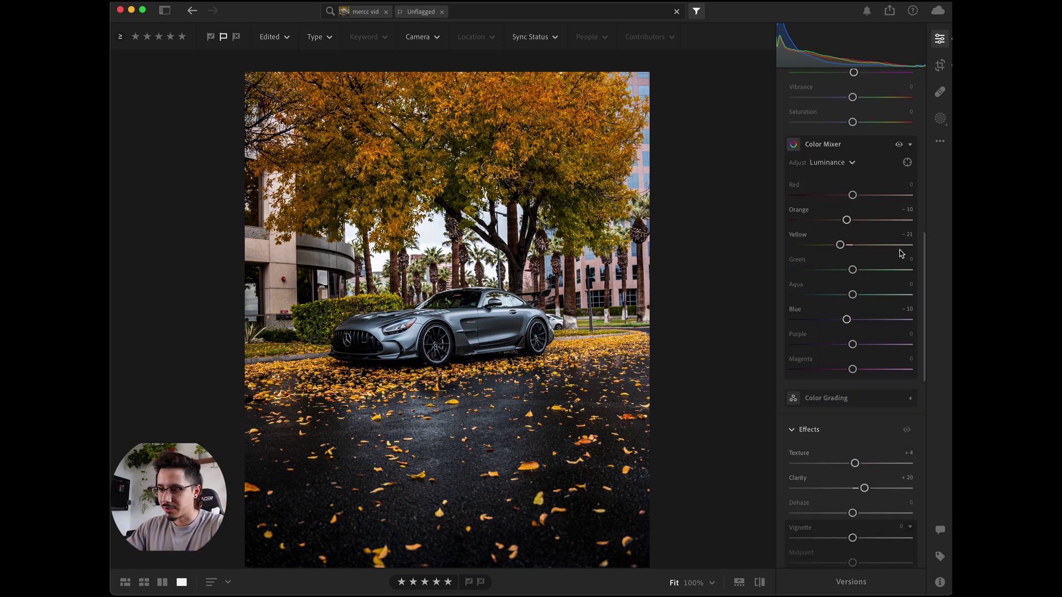
scroll(863, 360, "down", 15)
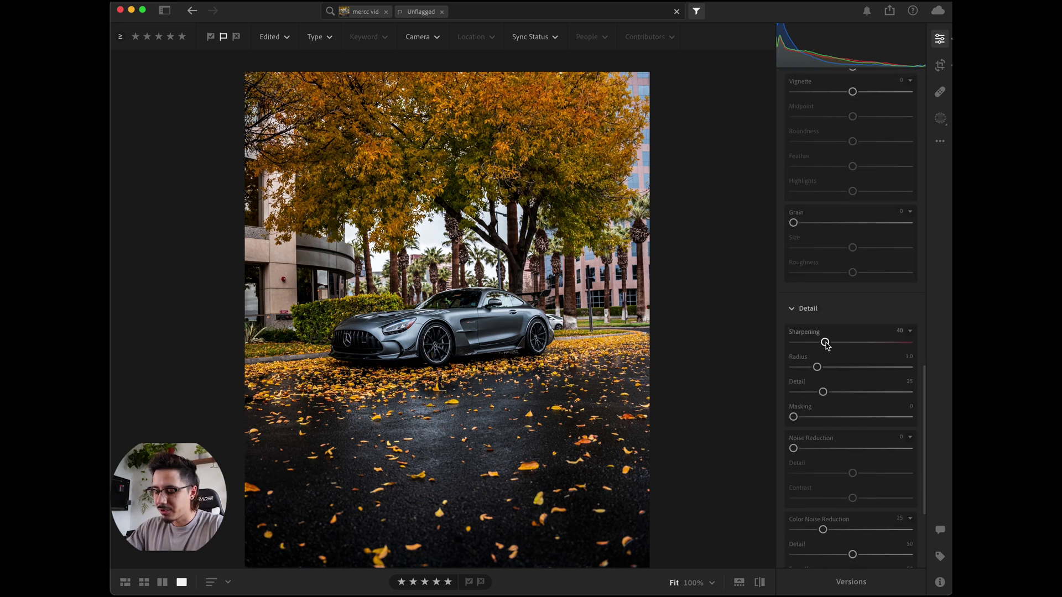
left_click_drag(828, 344, 812, 346)
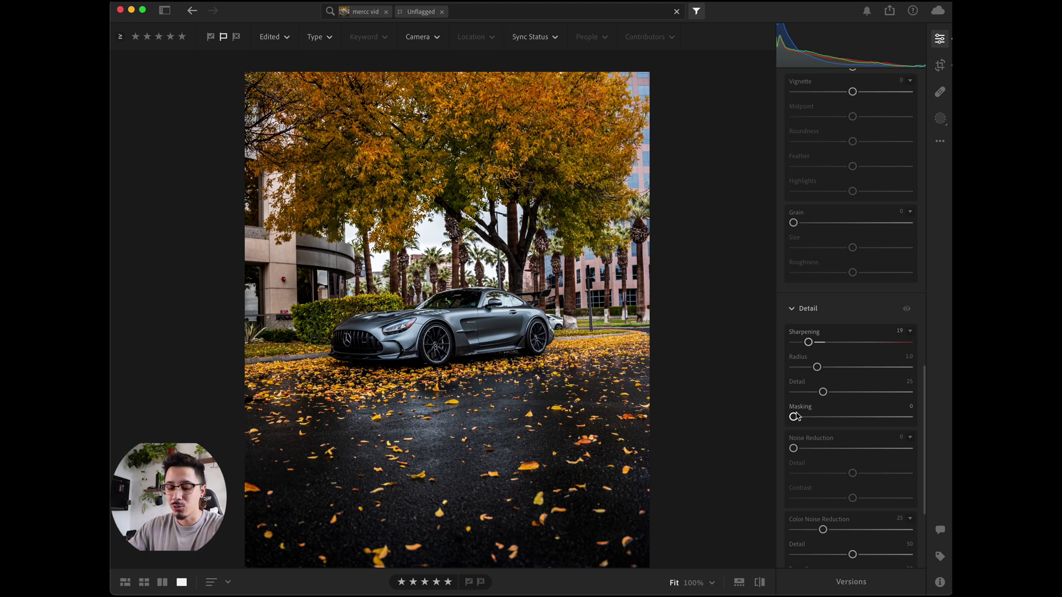
Step: Preview the sharpening mask at strengths from 0 to 100, and set Masking to 71
left_click(795, 416)
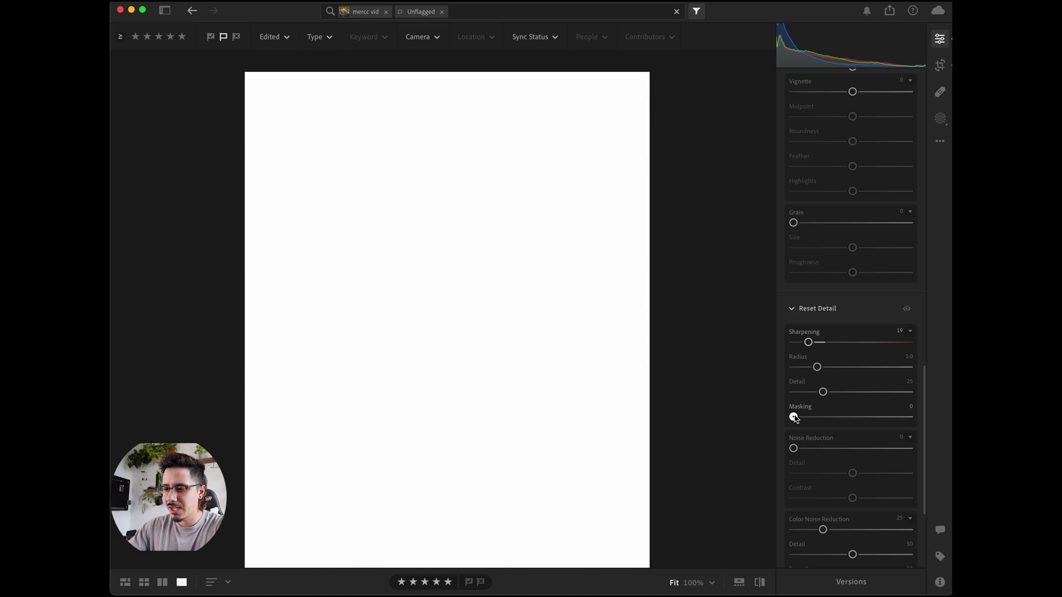
left_click_drag(794, 416, 914, 413)
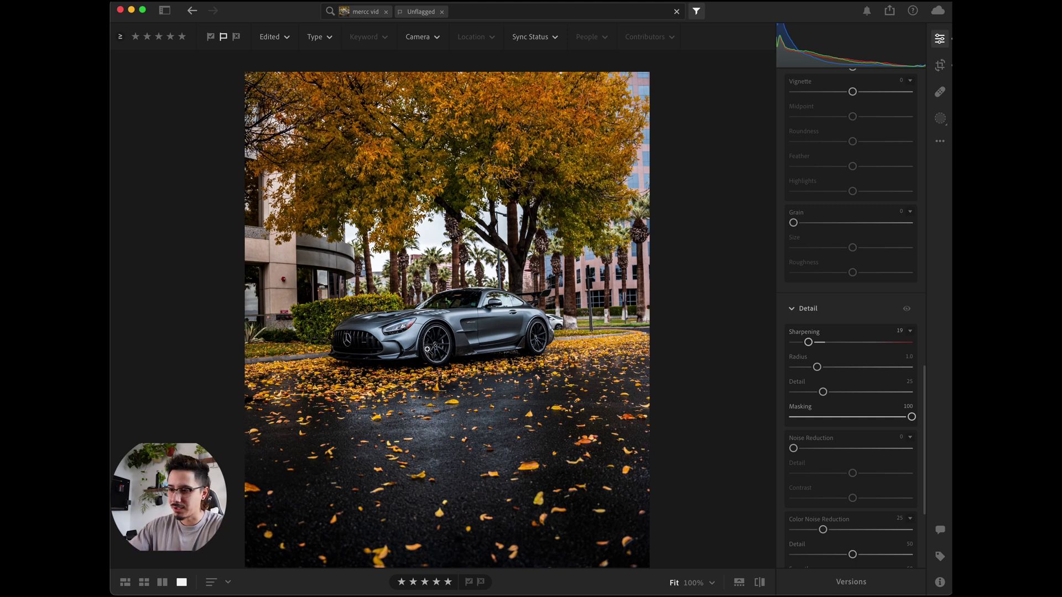
left_click_drag(913, 418, 886, 419)
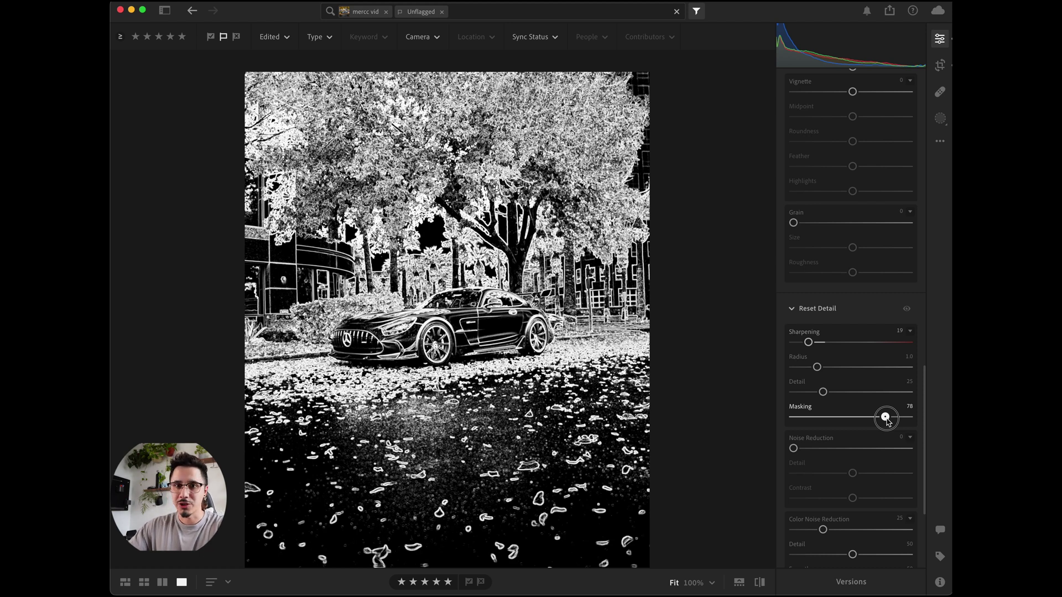
left_click_drag(886, 419, 632, 454)
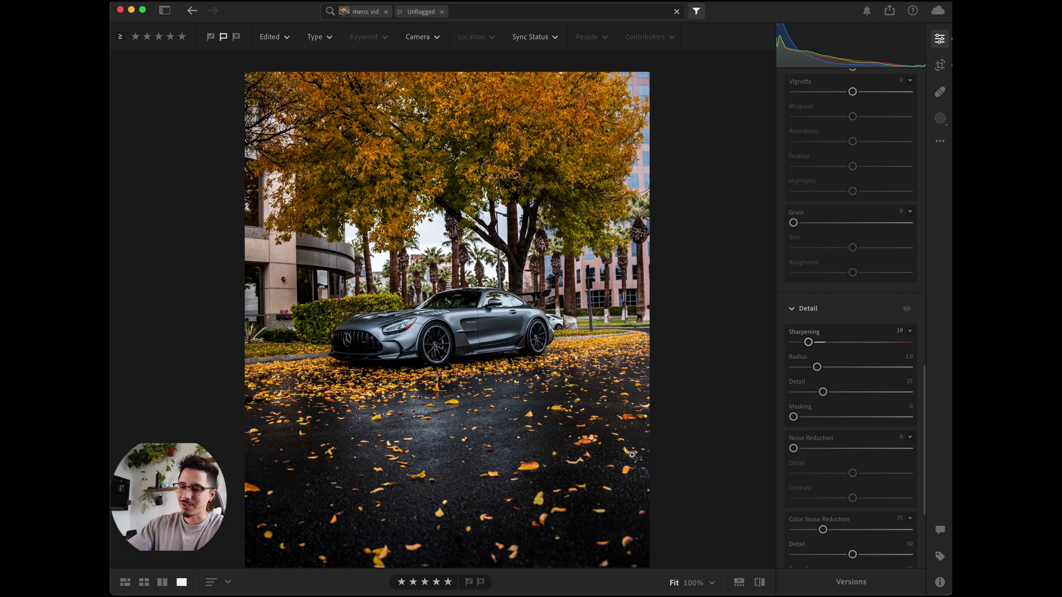
left_click_drag(794, 417, 882, 419)
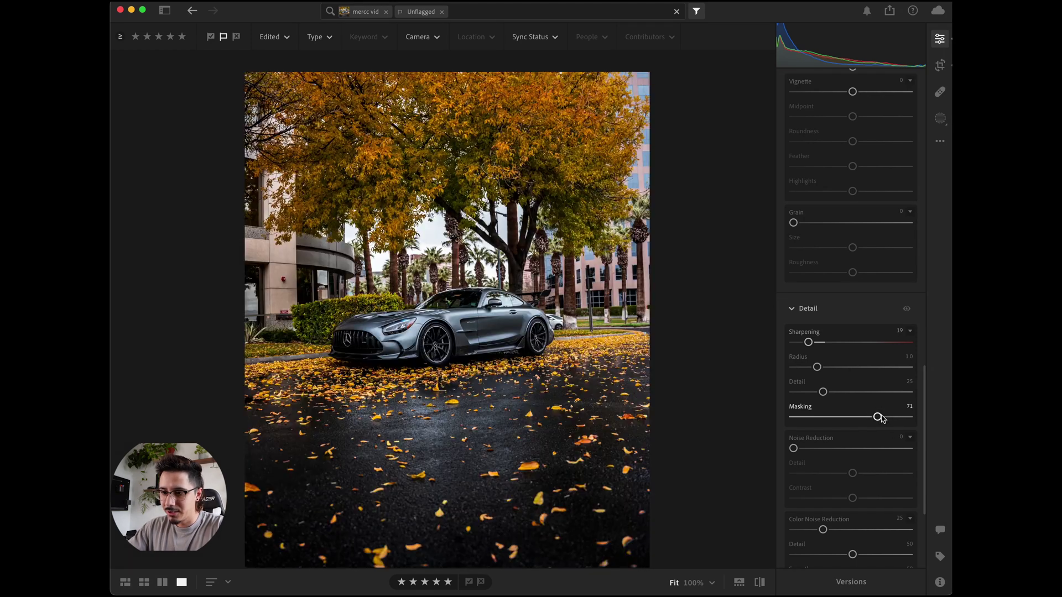
Step: Enable Remove Chromatic Aberration in the Optics settings, and try Enable Lens Corrections before switching it back off
scroll(881, 417, "down", 5)
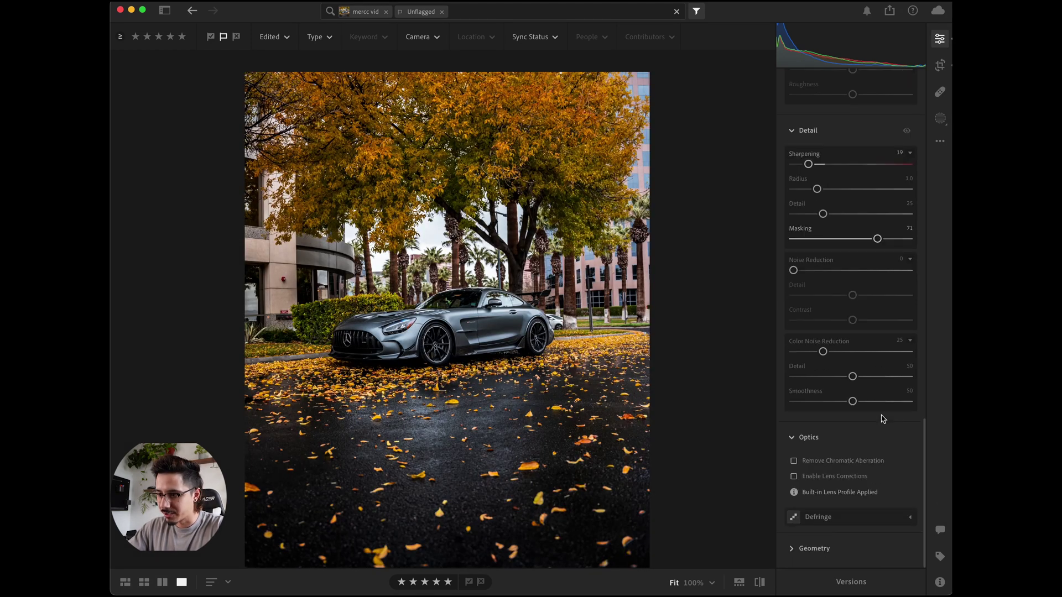
left_click(795, 462)
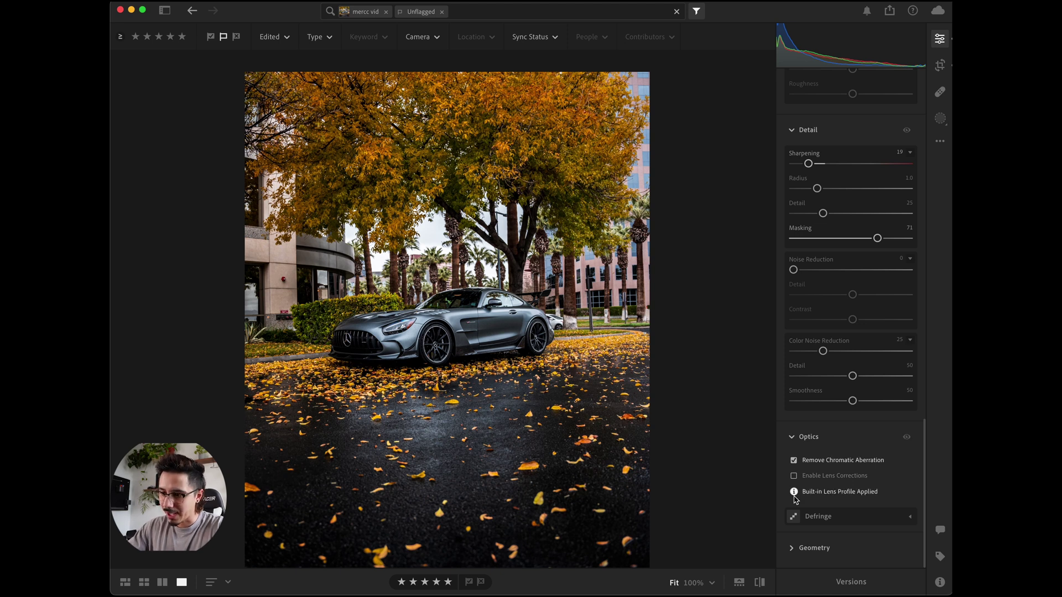
left_click(795, 477)
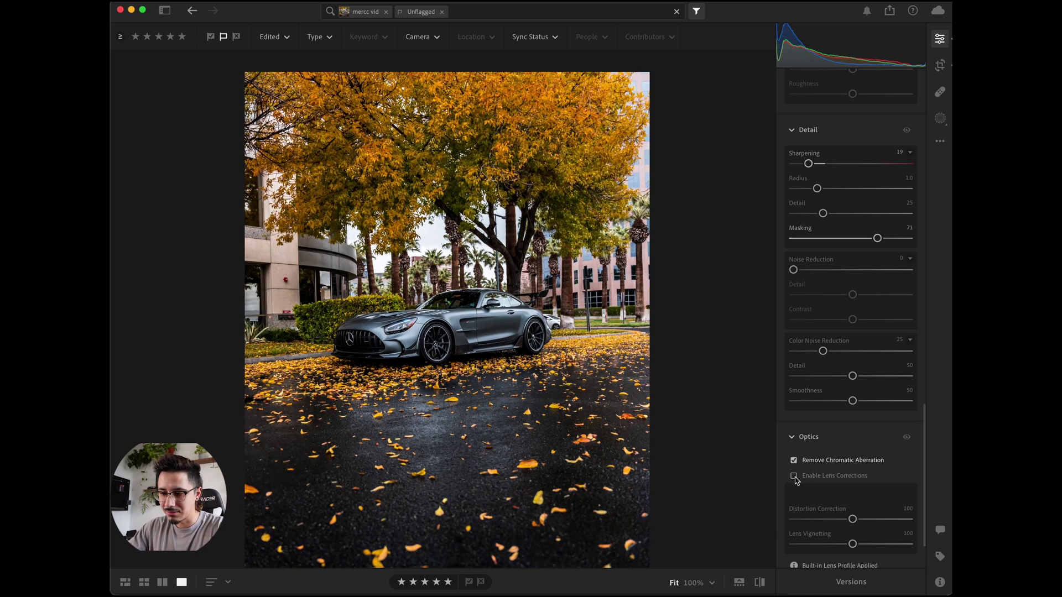
left_click(795, 476)
Step: Compare the edited photo with the original and return to the edited version
scroll(877, 460, "up", 15)
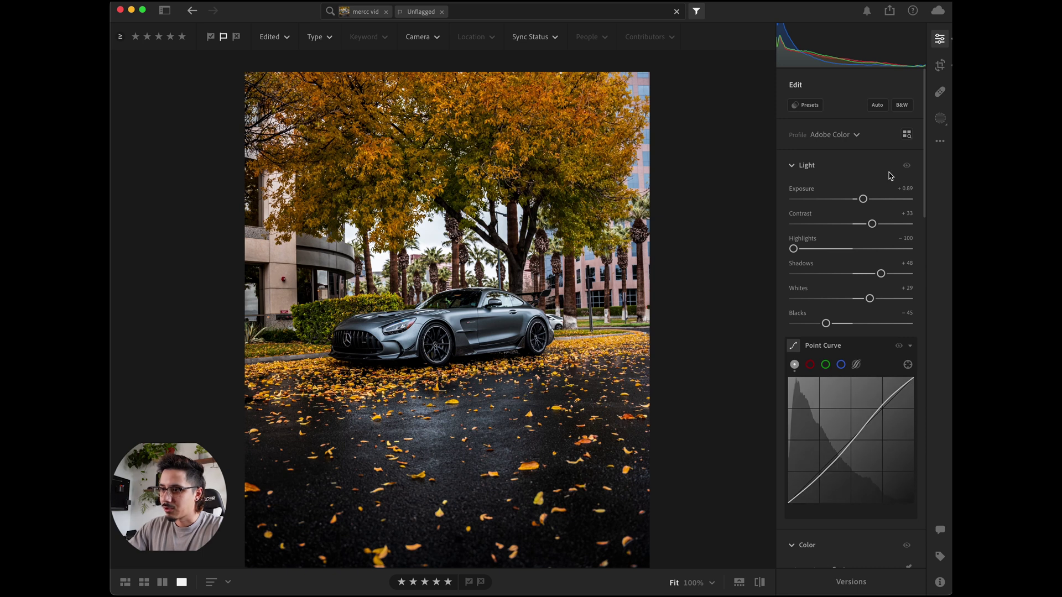
key("backslash")
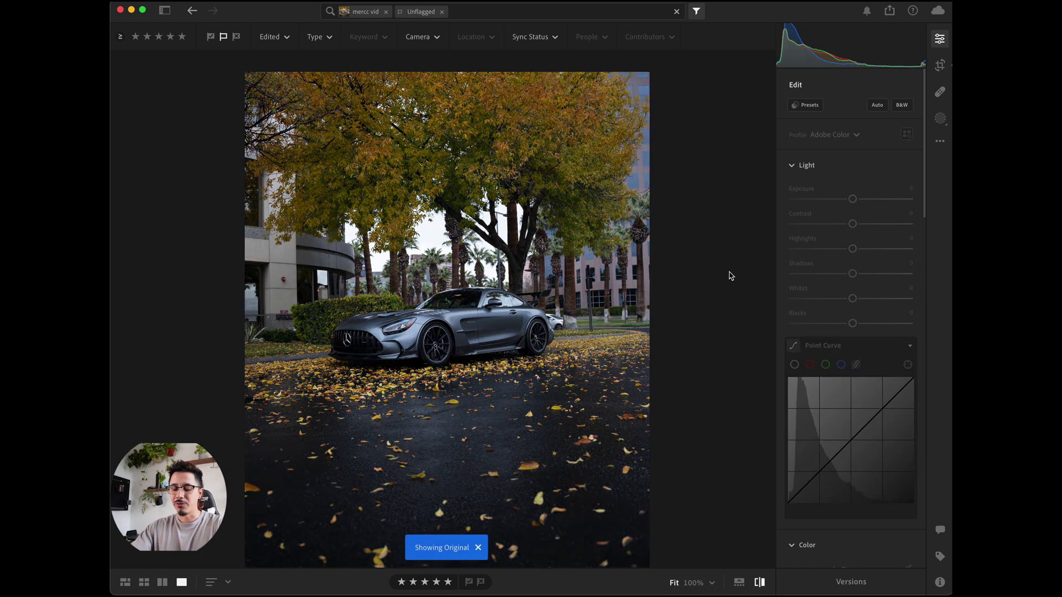
key("backslash")
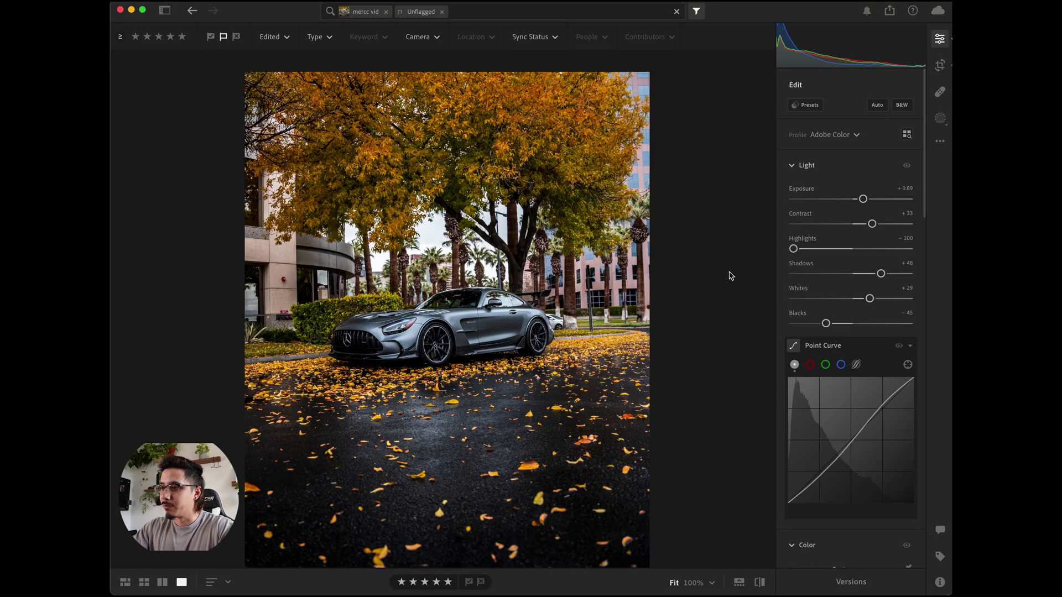
Step: Copy the edit settings with Profile, Light, Color, Effects, Detail and Optics included, and go to the next photo
left_click(940, 141)
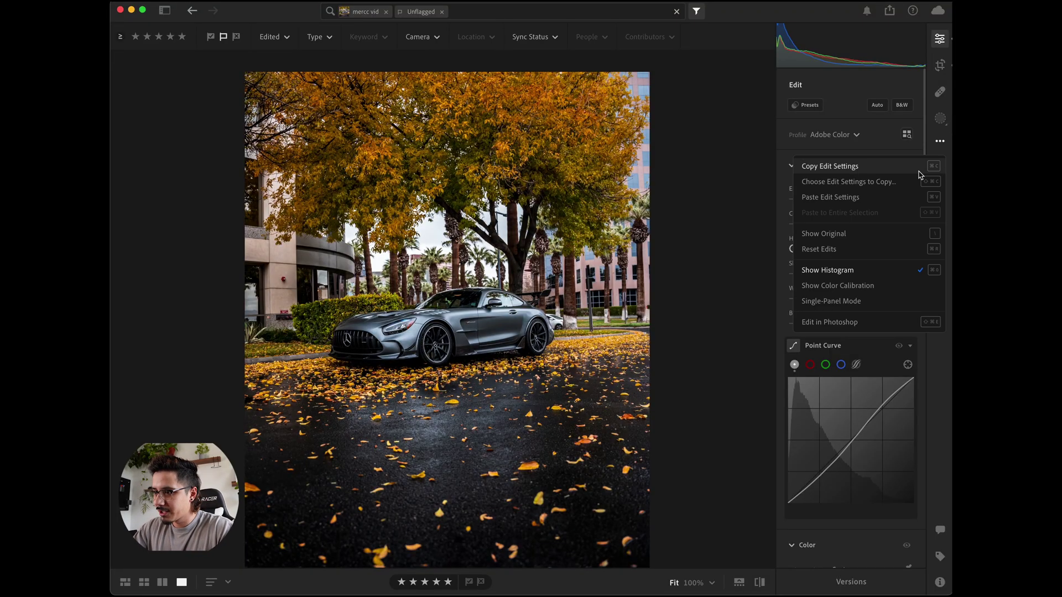
left_click(910, 185)
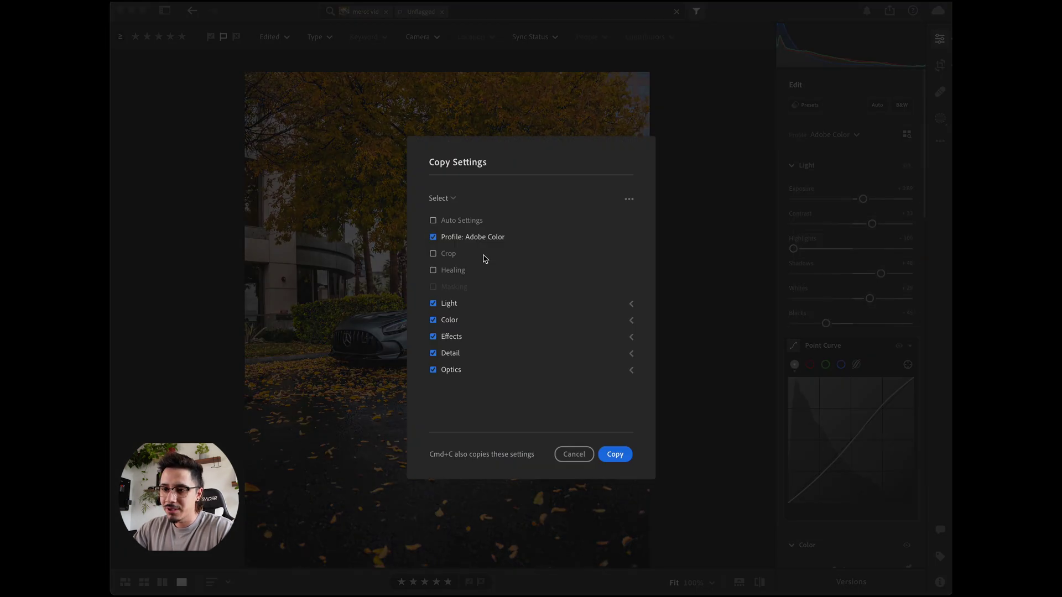
left_click(615, 454)
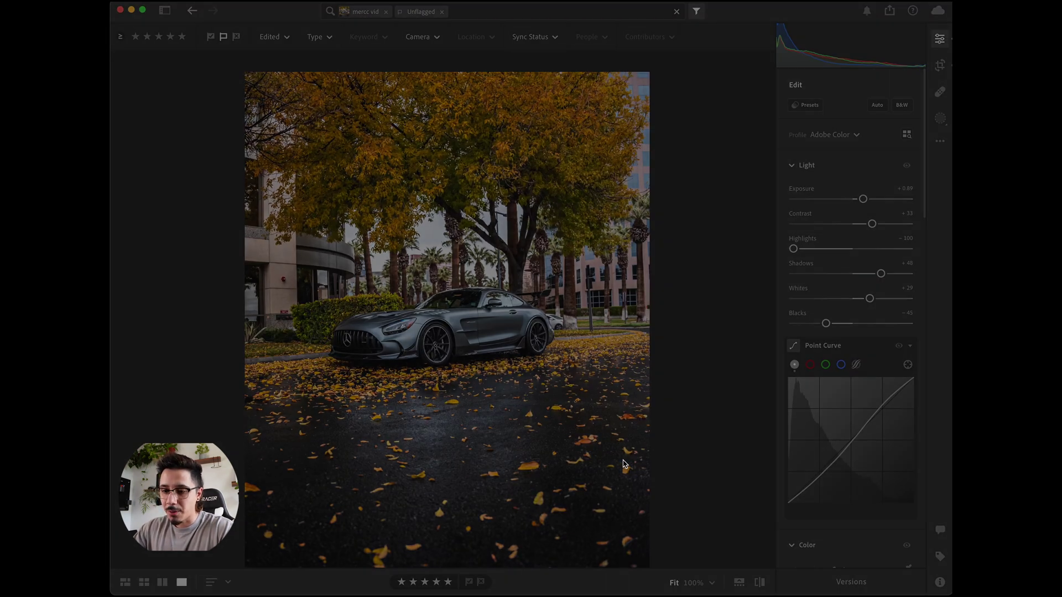
key("Right")
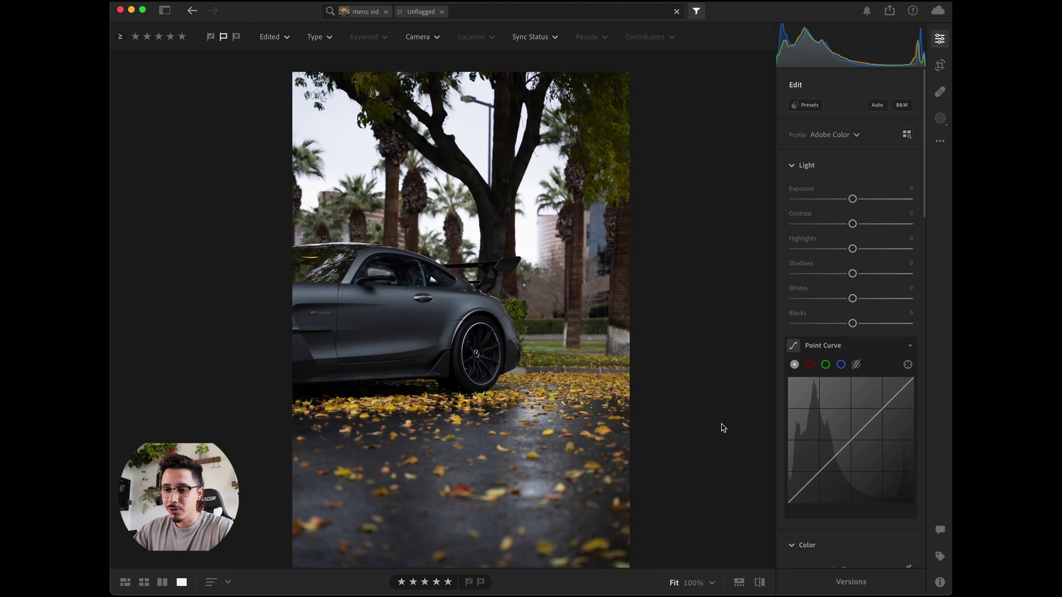
Step: Paste the copied edit settings onto the rear close-up photo and the front three-quarter photo of the car
key("super+v")
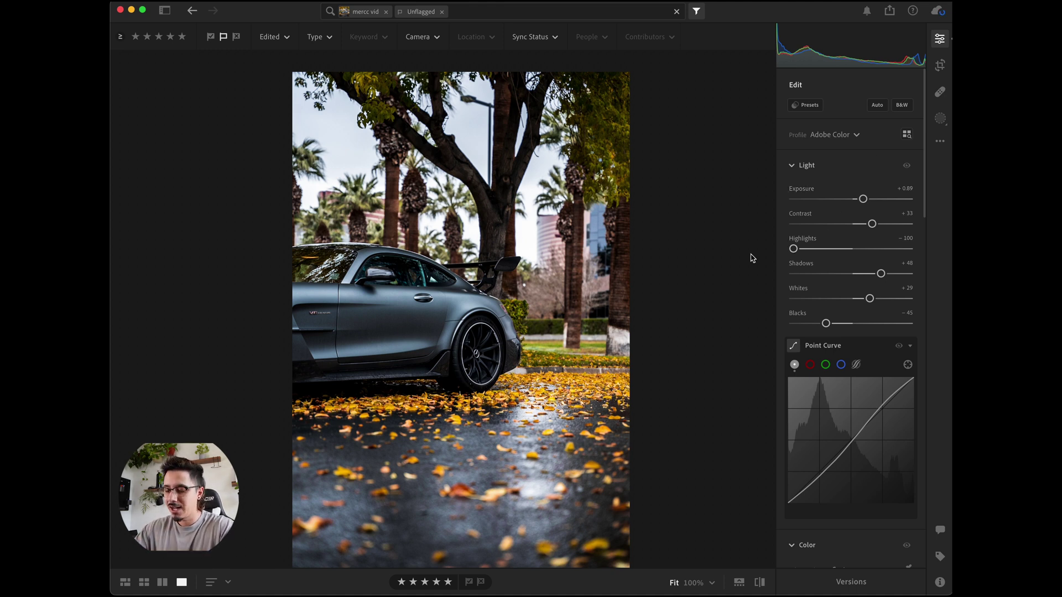
key("Right")
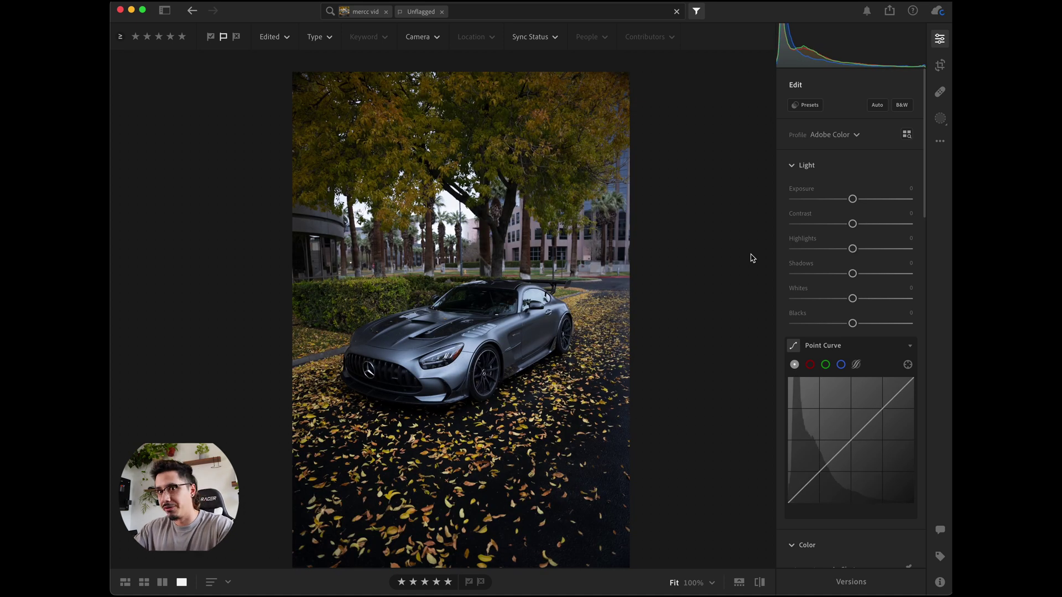
key("super+v")
key("Right")
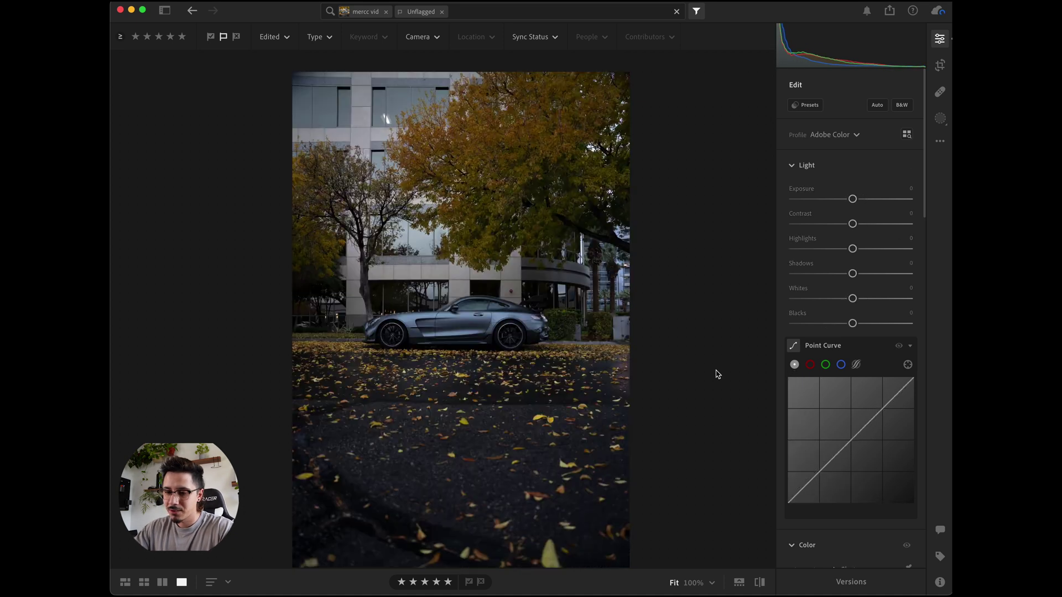
Step: On the front three-quarter photo, raise Shadows to +52 and Exposure to +1.34
key("Left")
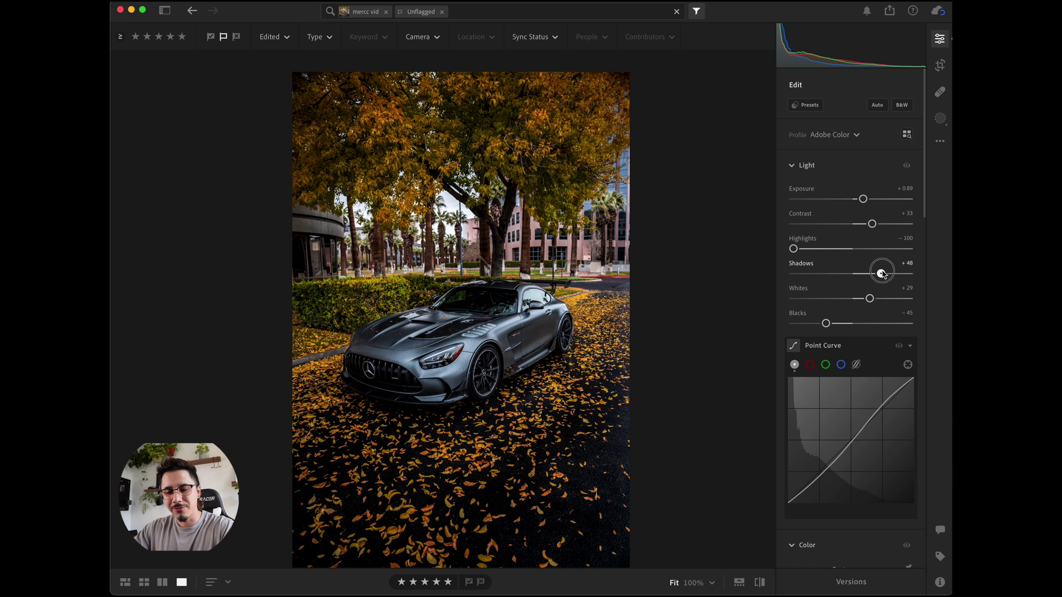
left_click_drag(894, 273, 872, 273)
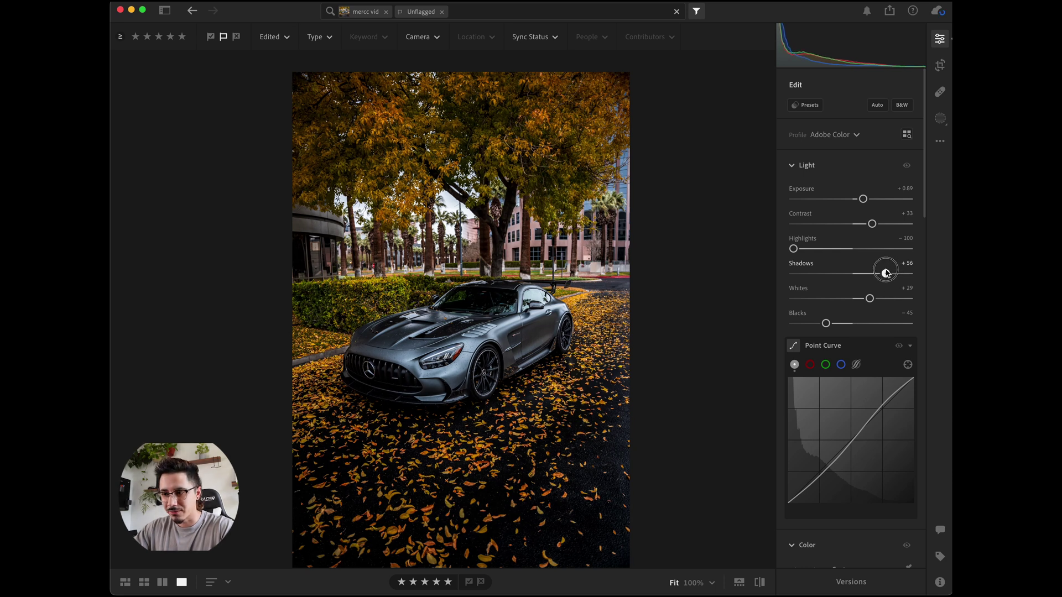
left_click_drag(864, 200, 872, 204)
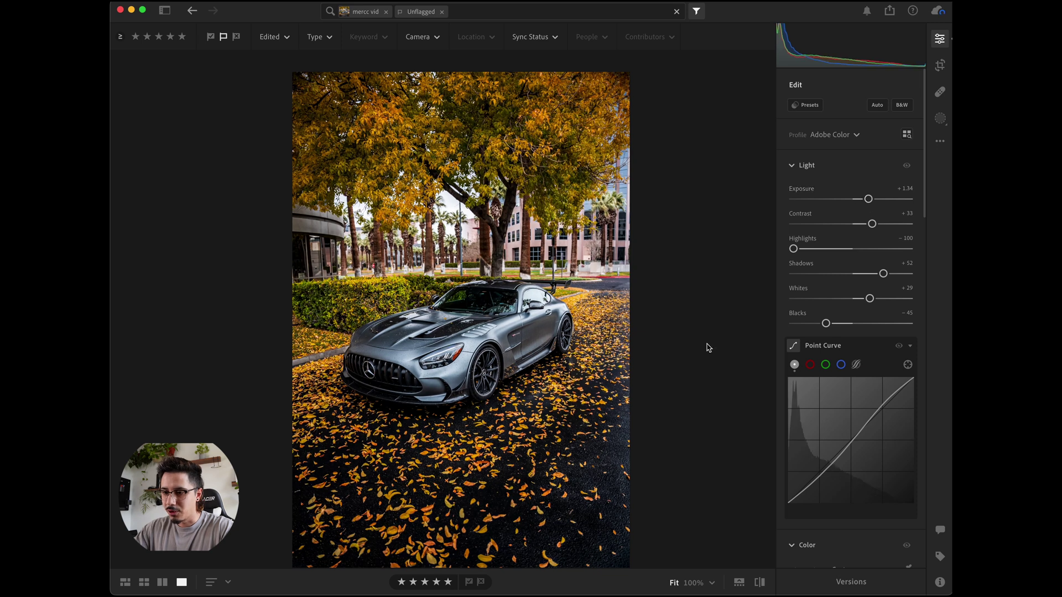
Step: Paste the copied edit settings onto the next side-view photo and raise its Exposure to +1.35
key("Right")
key("super+v")
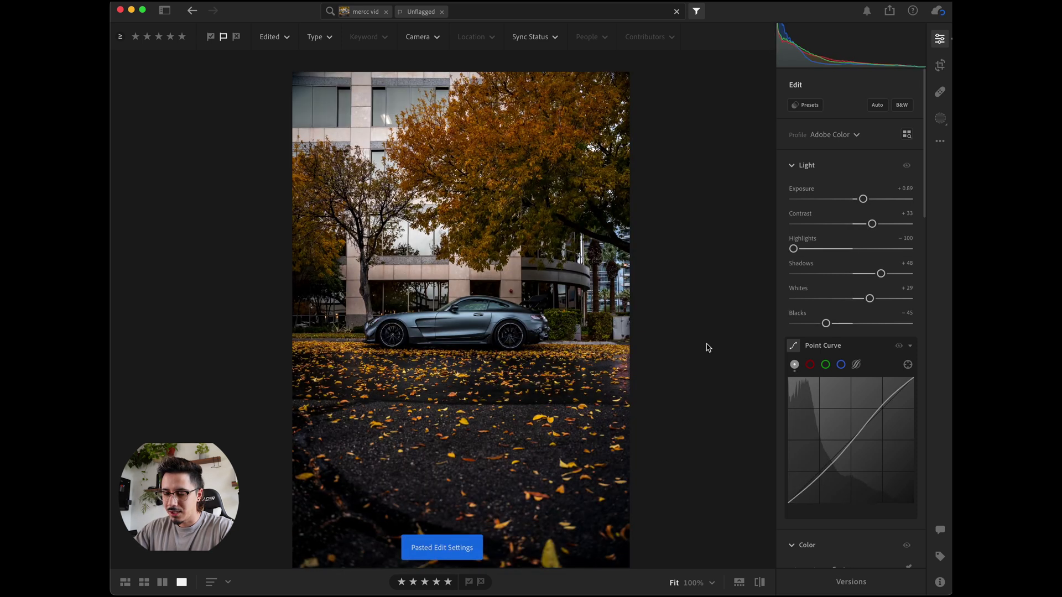
left_click_drag(868, 200, 869, 200)
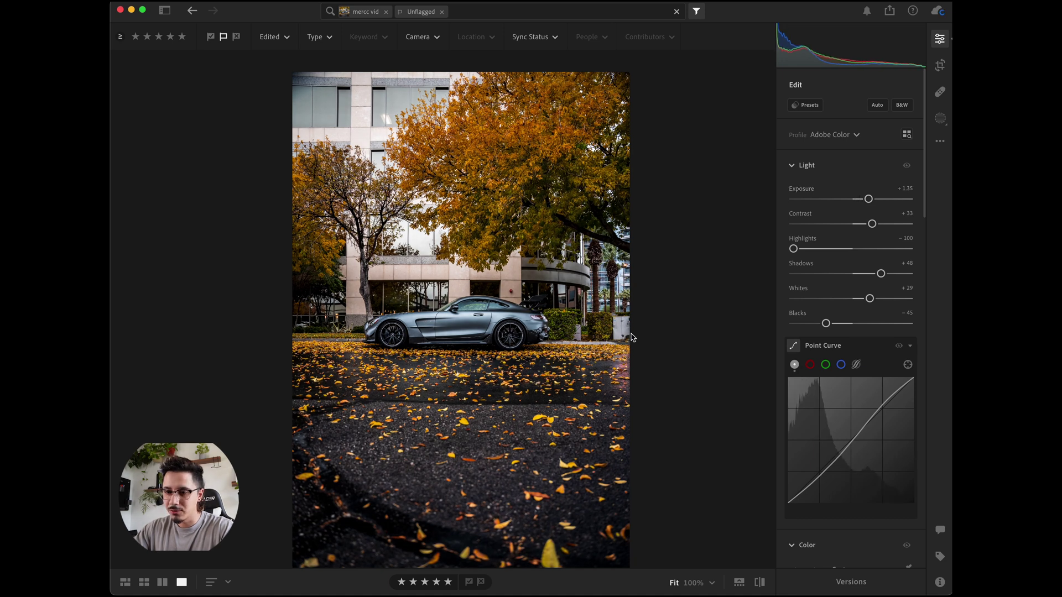
Step: Crop the rear close-up photo to a tighter 4 x 5 frame around the car, trimming the tree and foreground
key("Right")
key("Right")
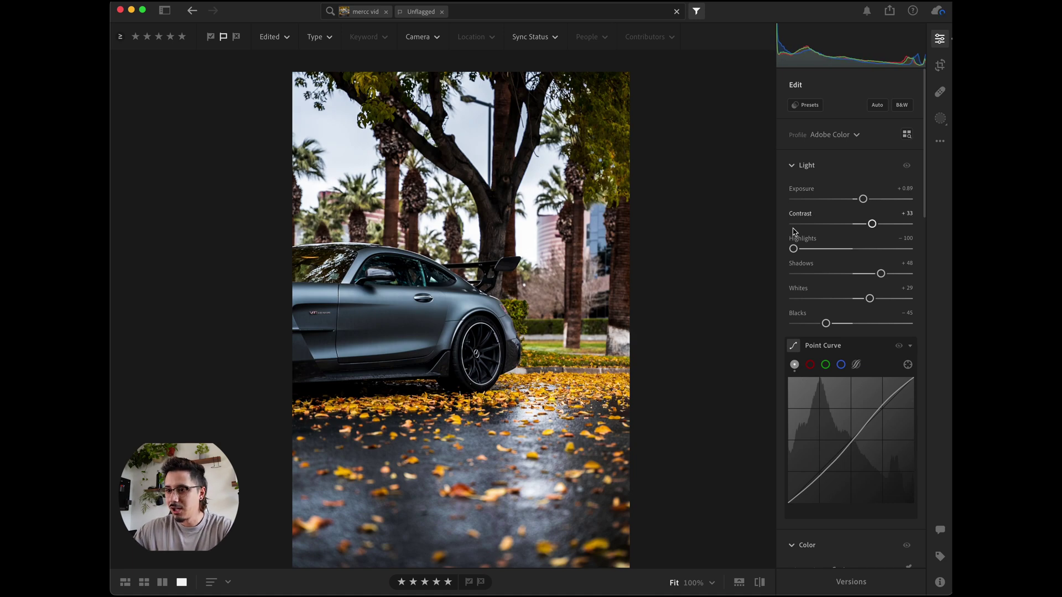
key("Left")
key("Right")
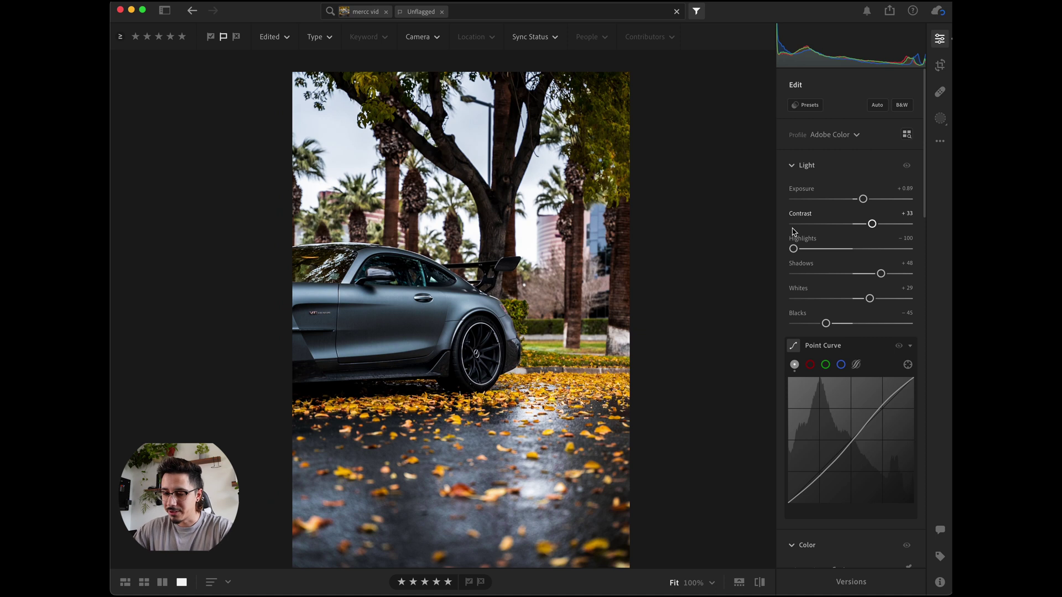
key("c")
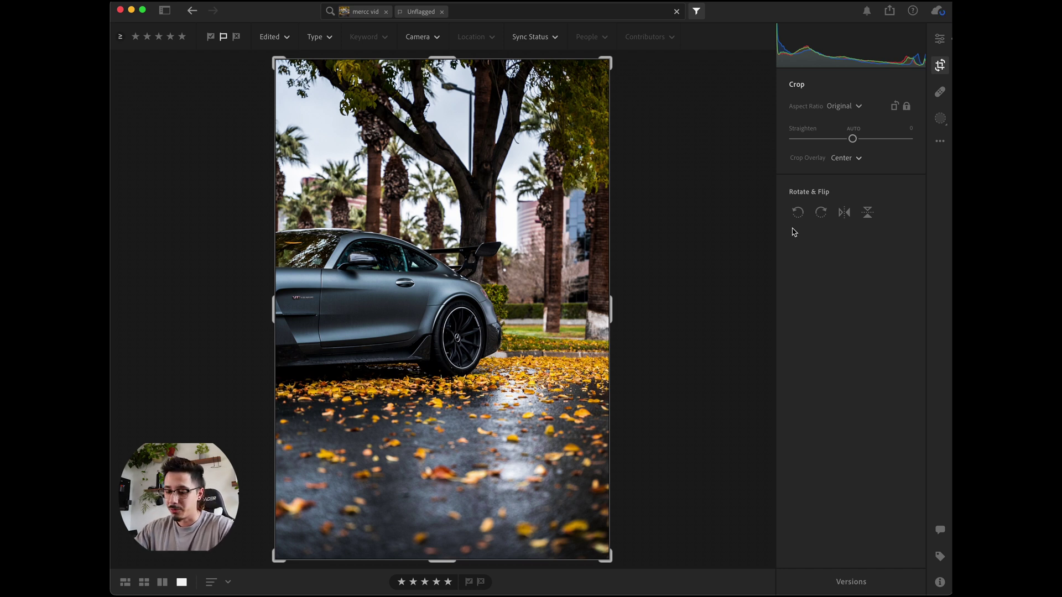
key("c")
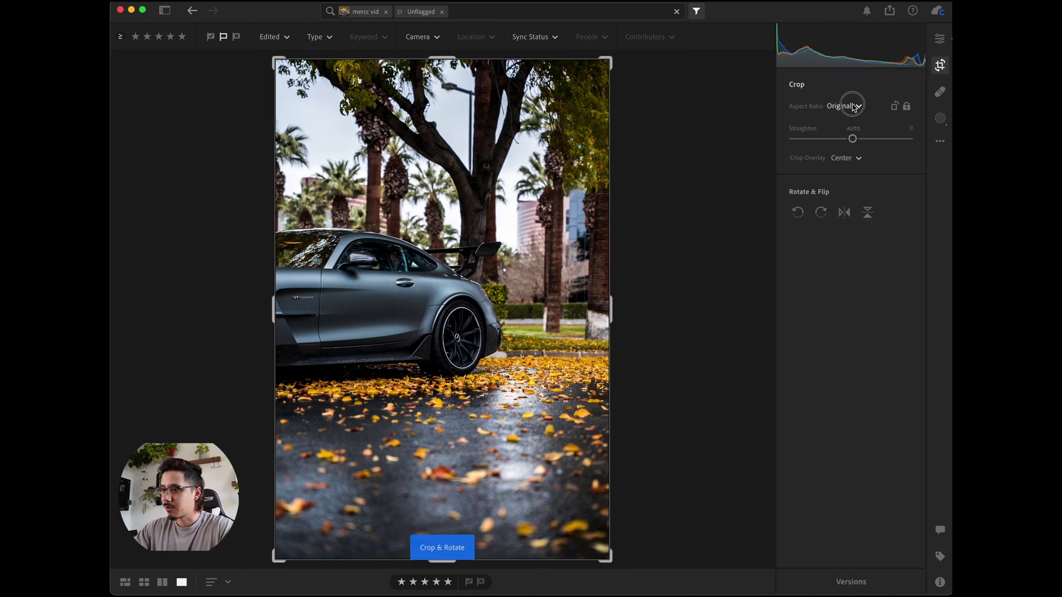
left_click(853, 106)
left_click(870, 237)
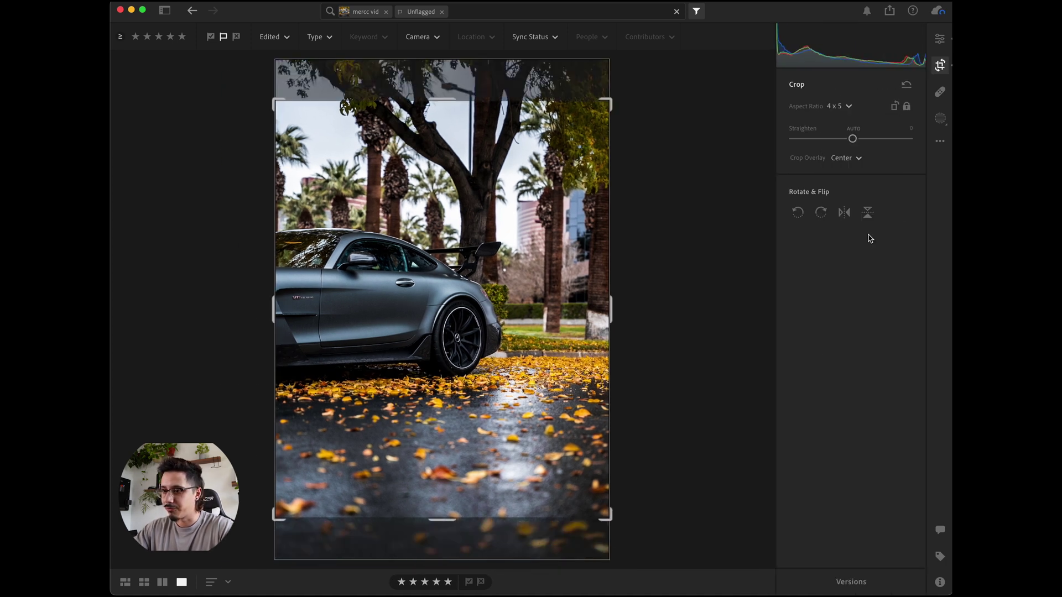
left_click_drag(611, 101, 585, 131)
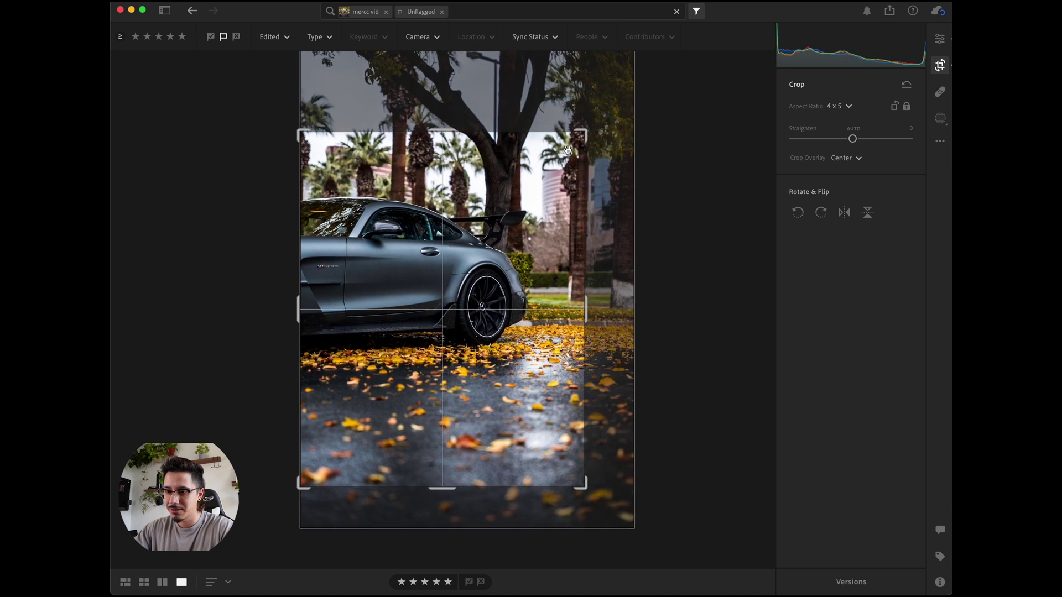
left_click_drag(486, 199, 498, 227)
key("Return")
key("Right")
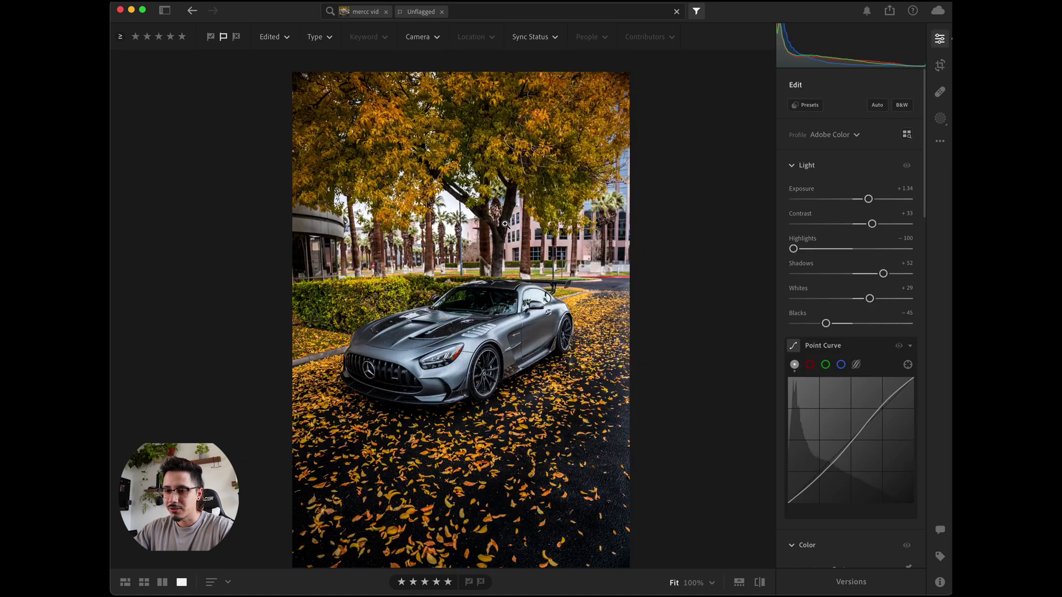
Step: Crop the front three-quarter photo to a slightly tighter 4 x 5 frame with the car horizontally centered
key("c")
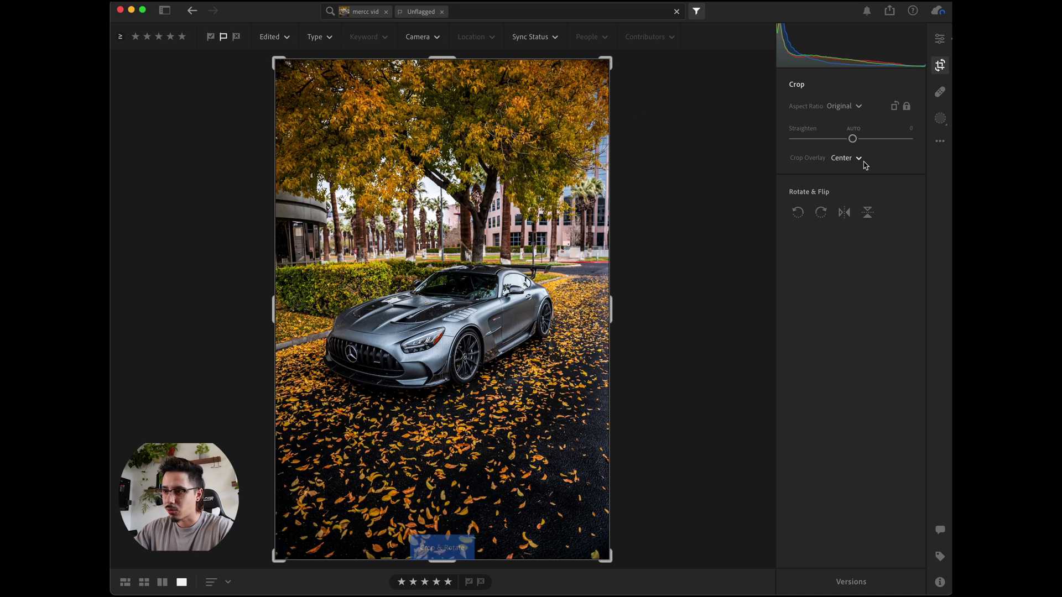
left_click(842, 106)
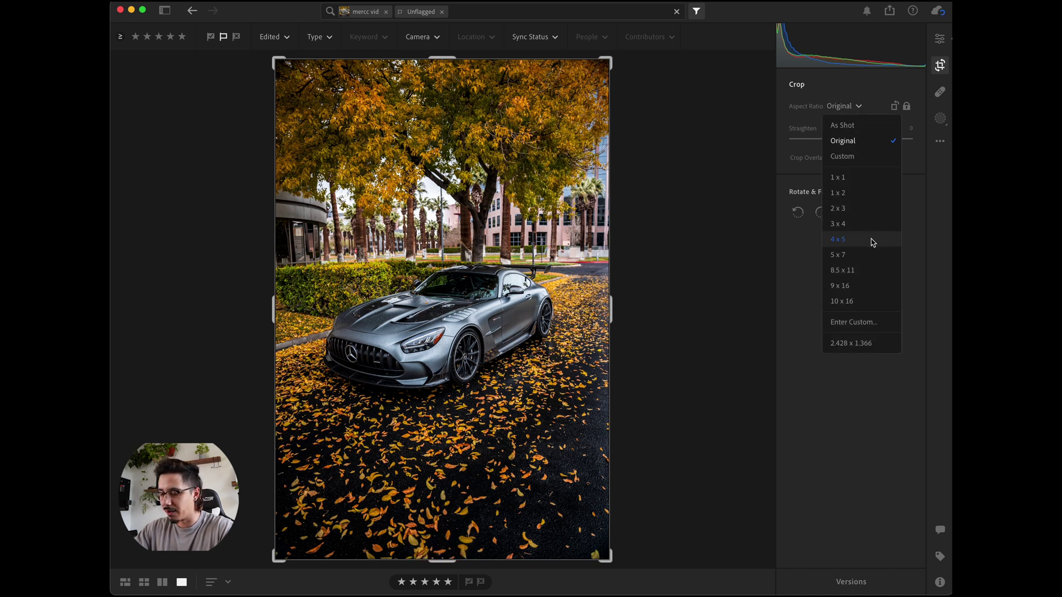
left_click(872, 239)
left_click_drag(610, 98, 592, 119)
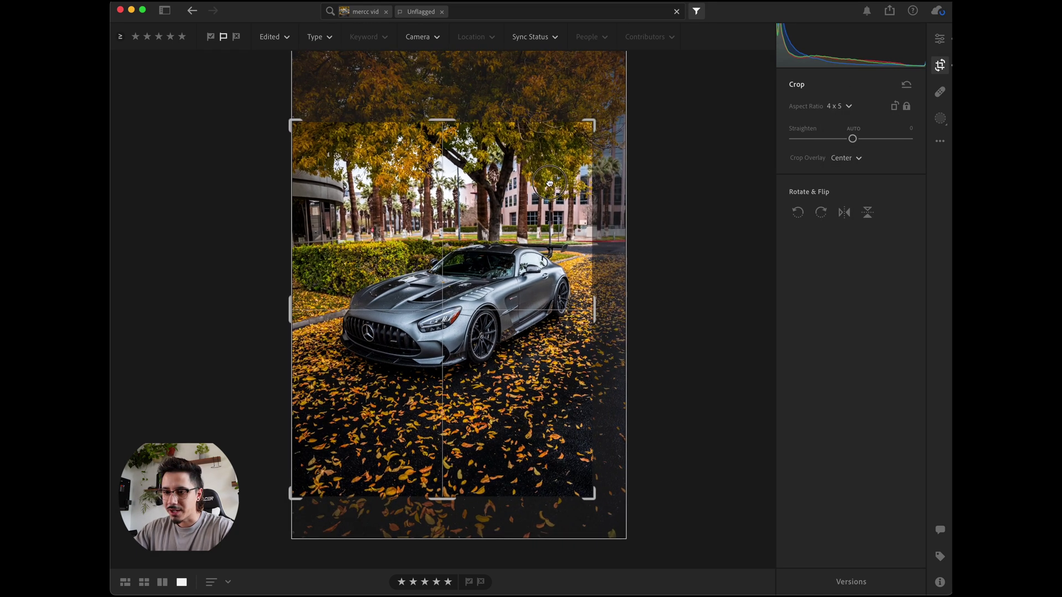
left_click_drag(559, 190, 533, 176)
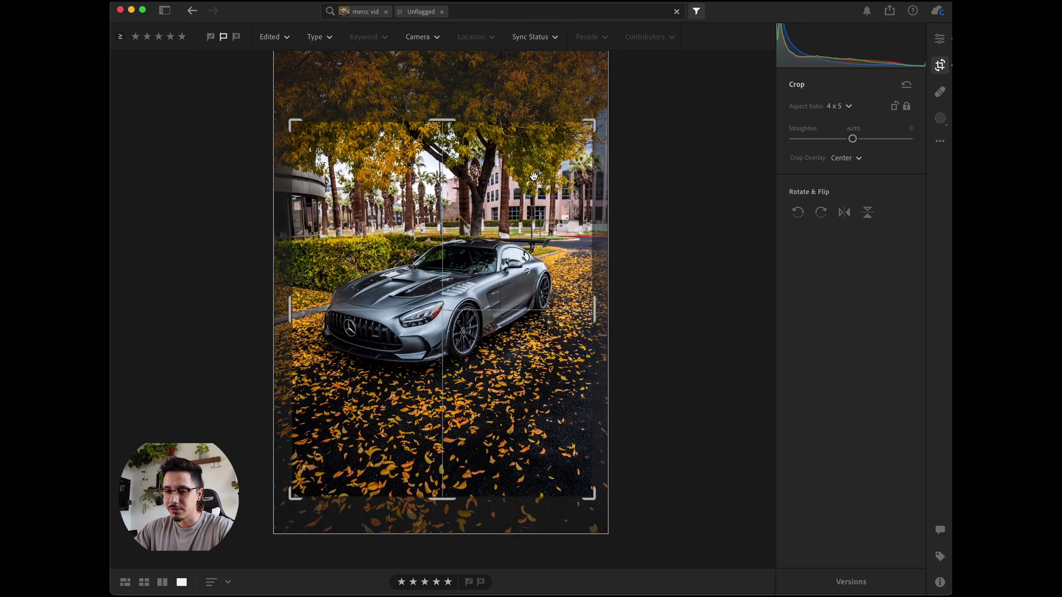
key("Return")
key("Right")
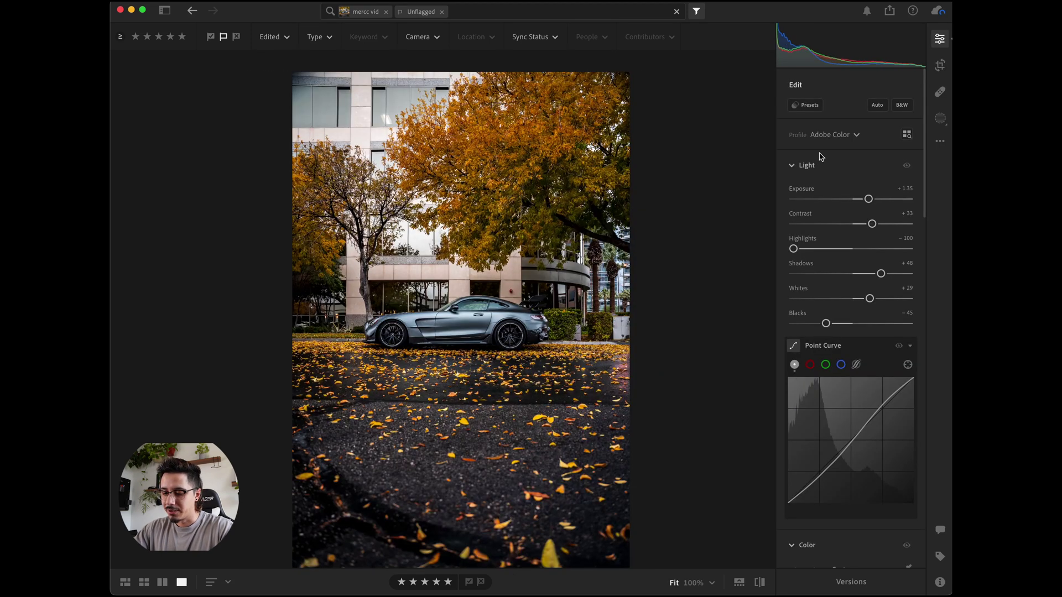
Step: Crop the side-view photo to a tighter 4 x 5 frame with the car centered horizontally, and show all photos in the grid
key("c")
left_click_drag(607, 60, 583, 83)
left_click(842, 106)
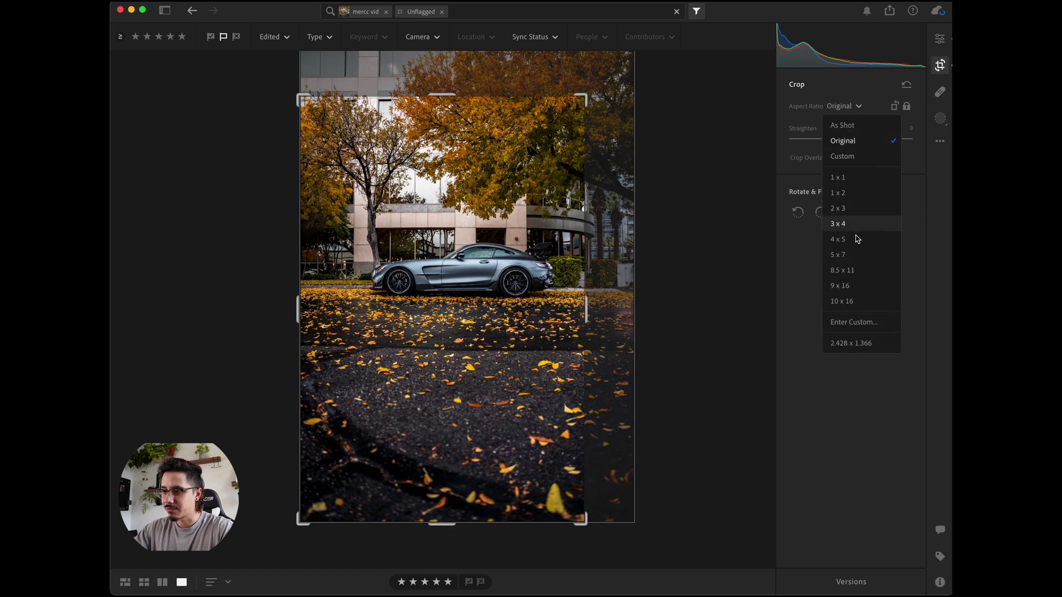
left_click(857, 244)
left_click_drag(500, 254, 479, 283)
key("e")
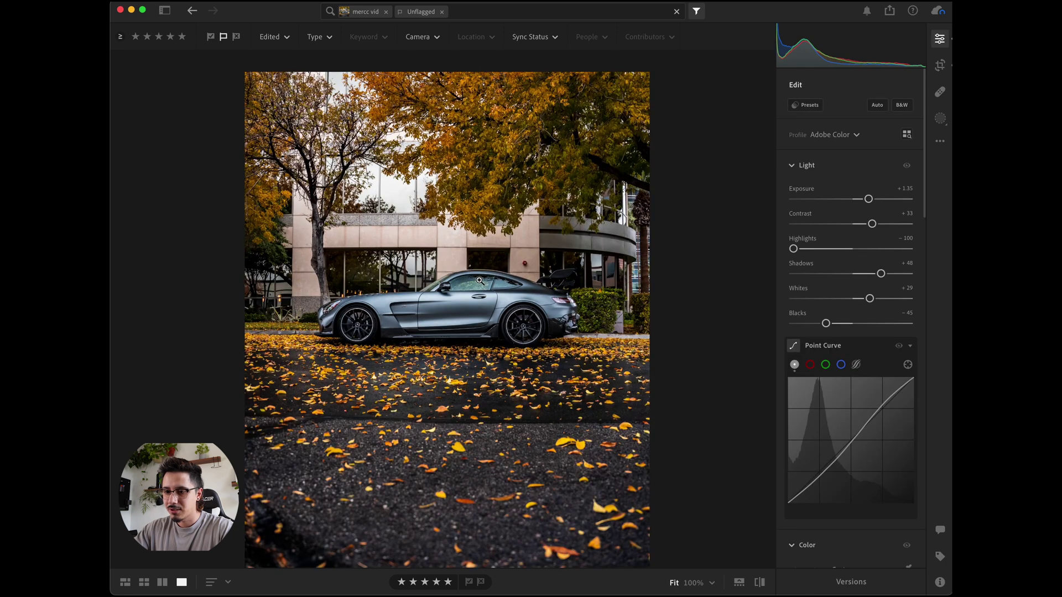
left_click(149, 579)
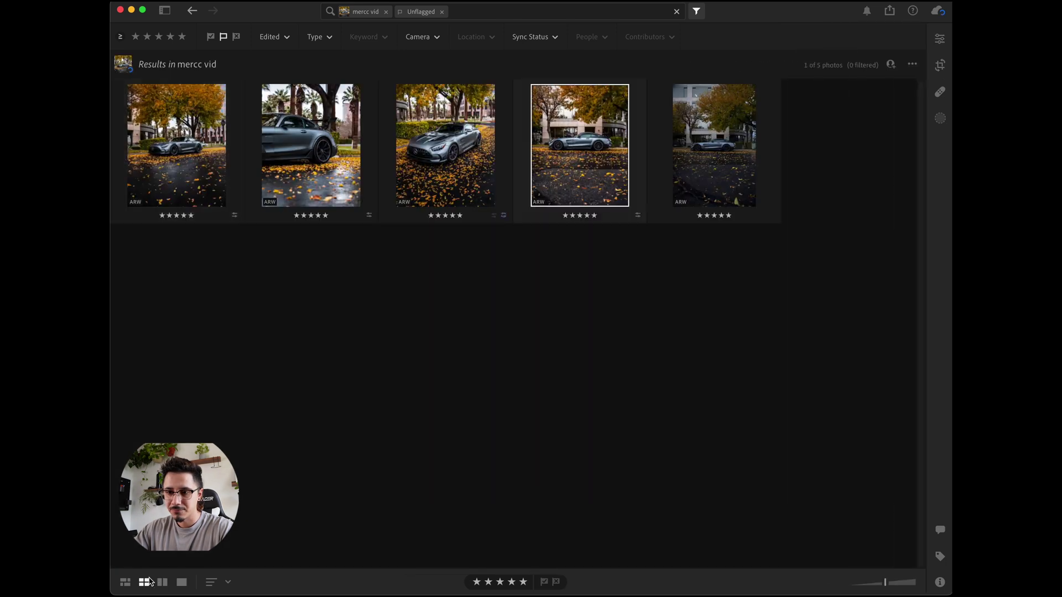